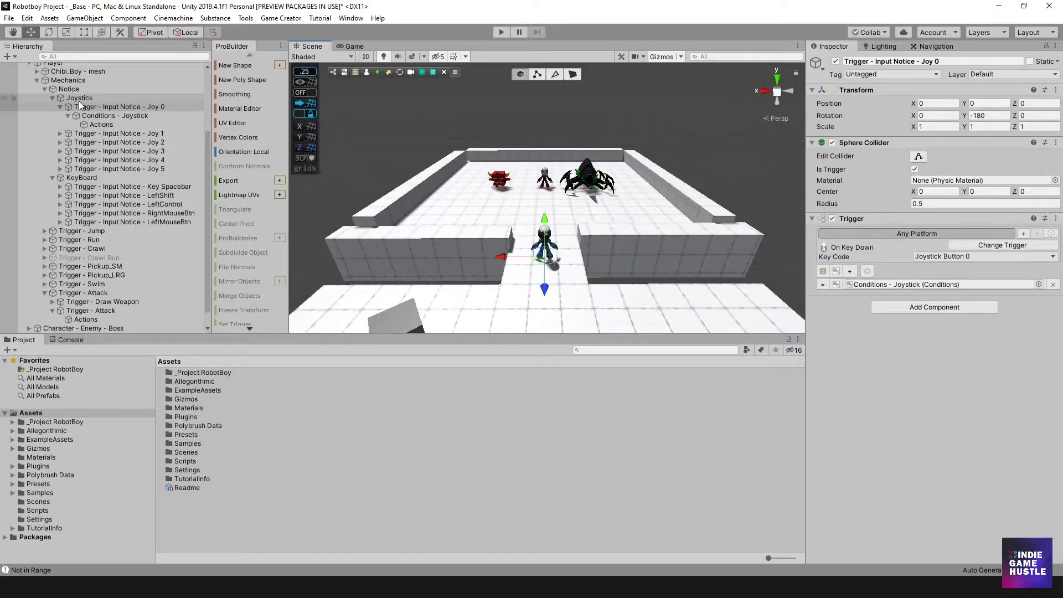
Expand Joy 1 and view its Conditions - Joystick, whose second clause still compares and assigns joystickActive
{"action": "left_click", "coordinate": [95, 109]}
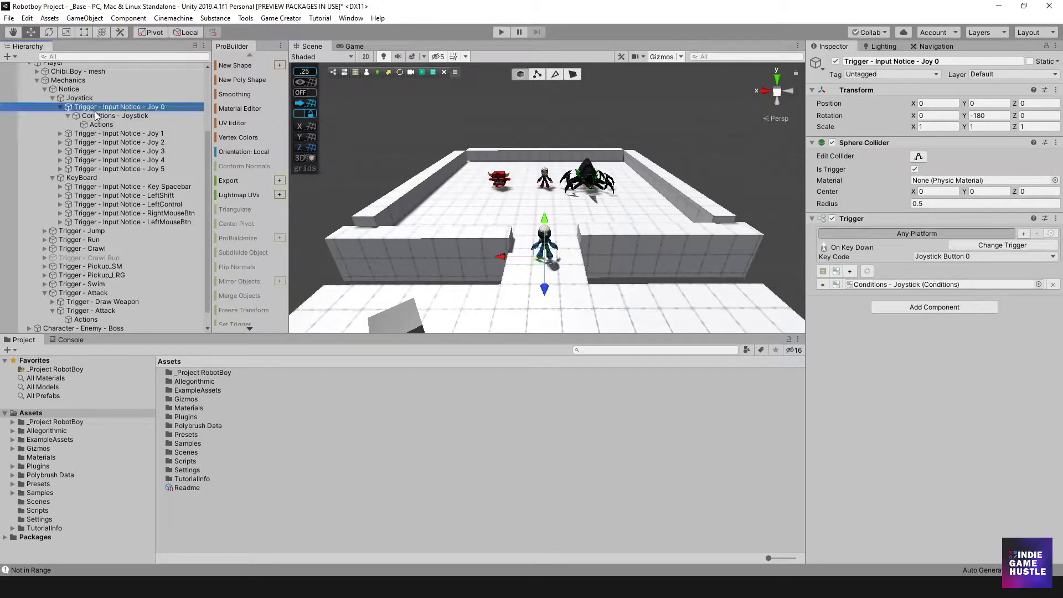
{"action": "left_click", "coordinate": [82, 134]}
{"action": "left_click", "coordinate": [60, 134]}
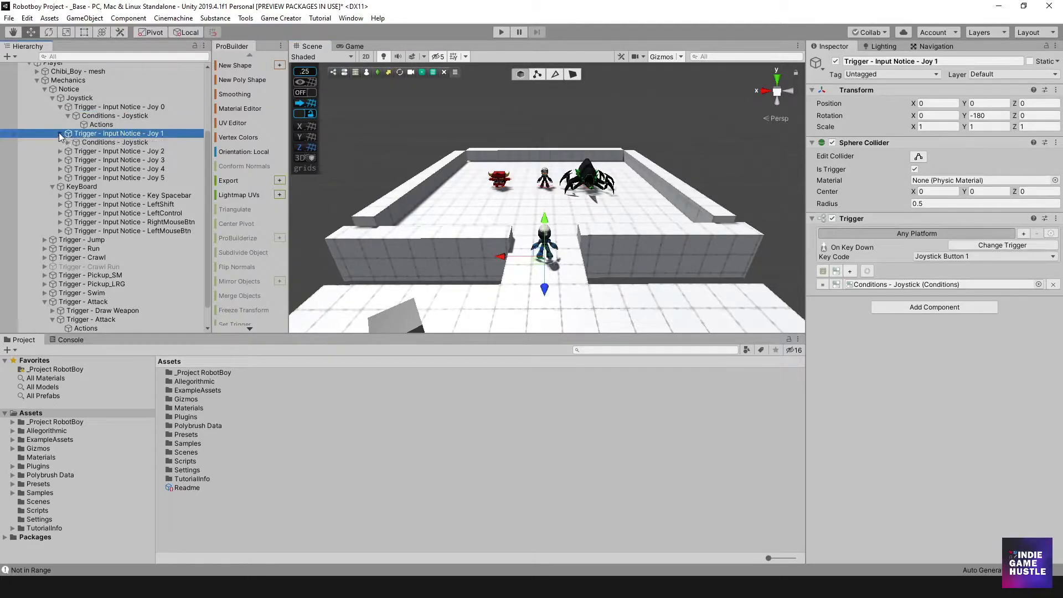
{"action": "left_click", "coordinate": [108, 143]}
{"action": "scroll", "coordinate": [1035, 372], "scroll_direction": "down", "scroll_amount": 1}
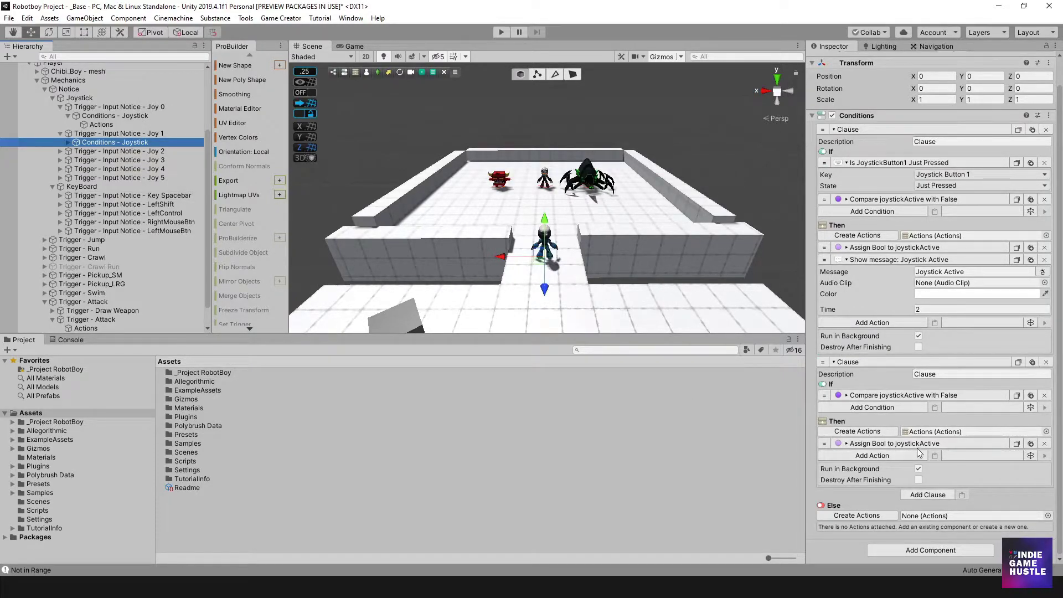
Compare with Joy 0's cleaned-up conditions and Actions, collapsing its four condition and action headers
{"action": "left_click", "coordinate": [102, 117]}
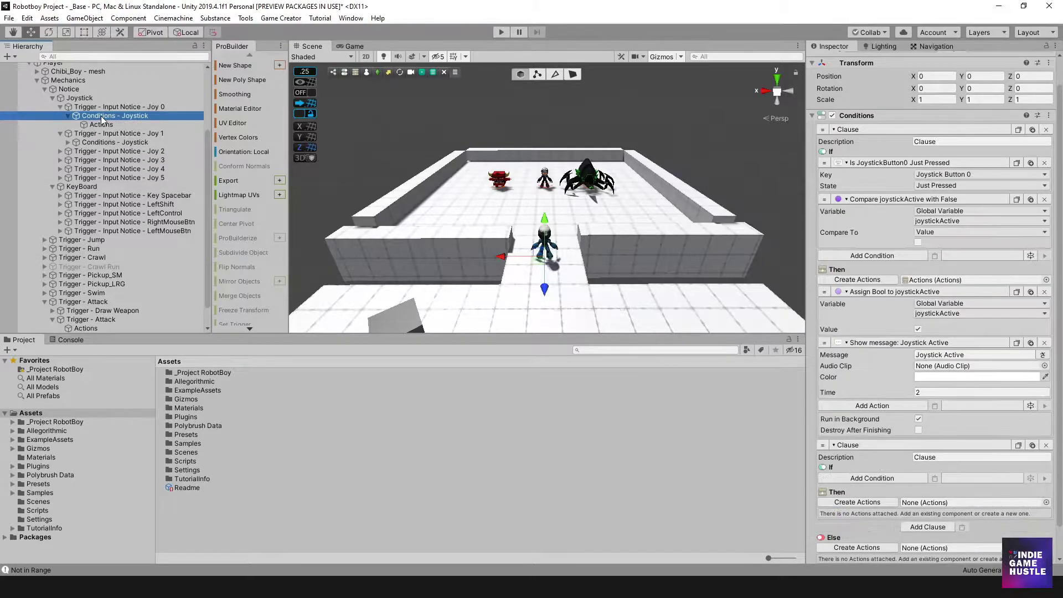
{"action": "left_click", "coordinate": [101, 125]}
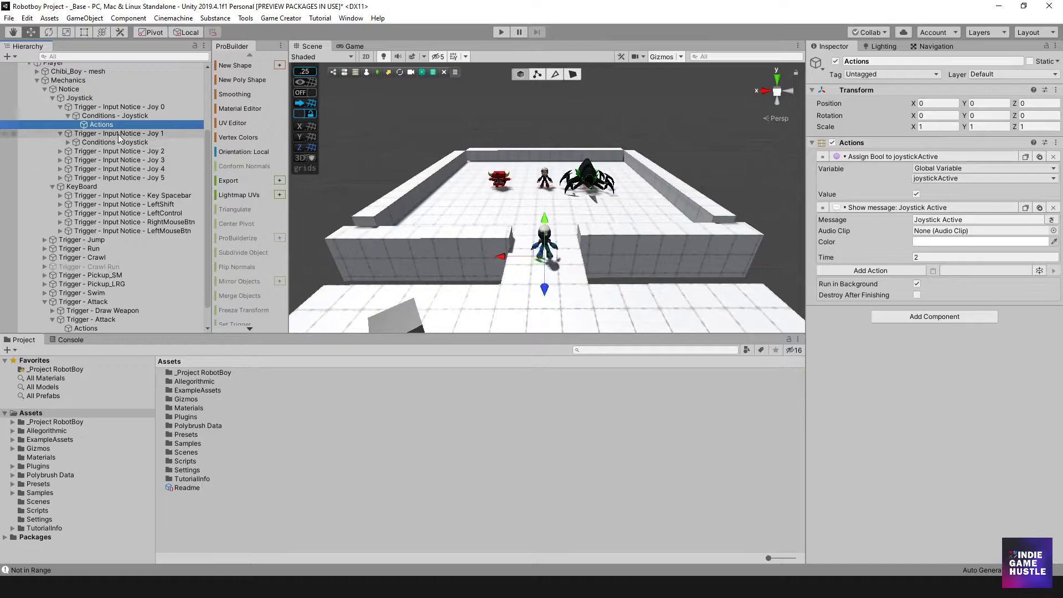
{"action": "left_click", "coordinate": [98, 116]}
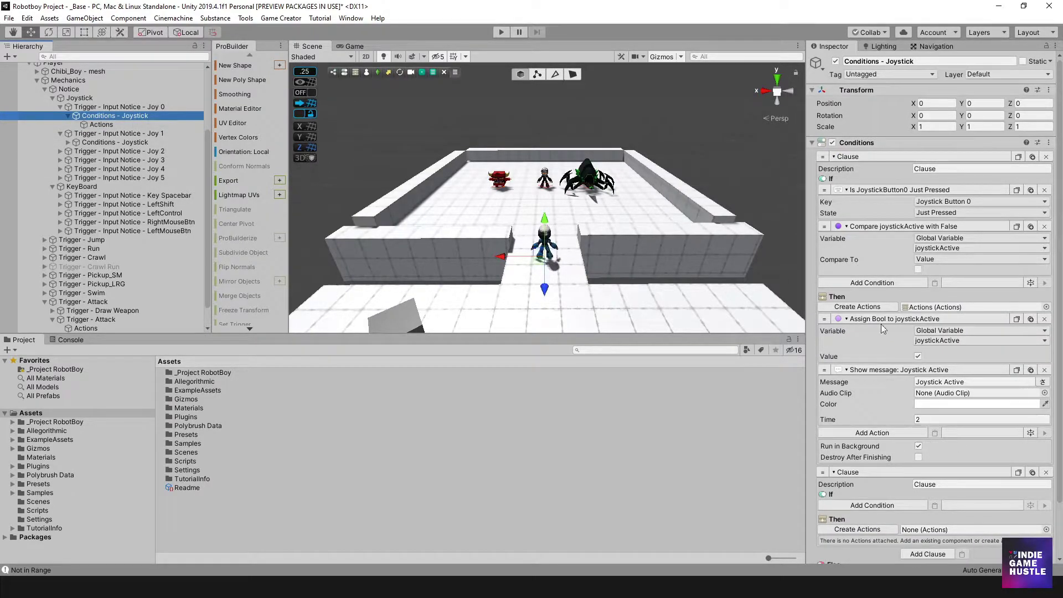
{"action": "left_click", "coordinate": [860, 318]}
{"action": "left_click", "coordinate": [860, 331]}
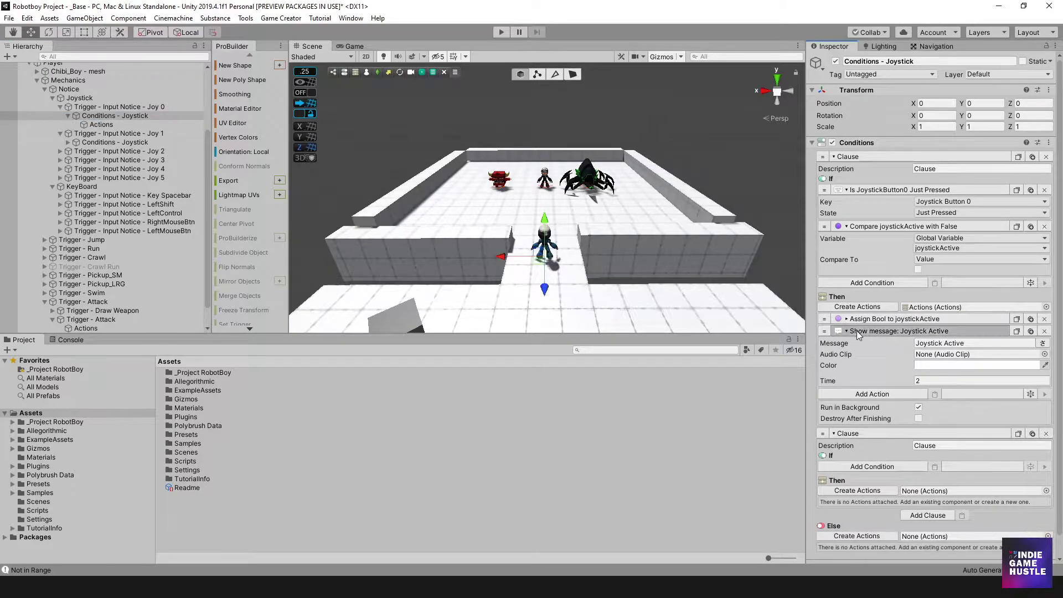
{"action": "left_click", "coordinate": [860, 189]}
{"action": "left_click", "coordinate": [863, 201]}
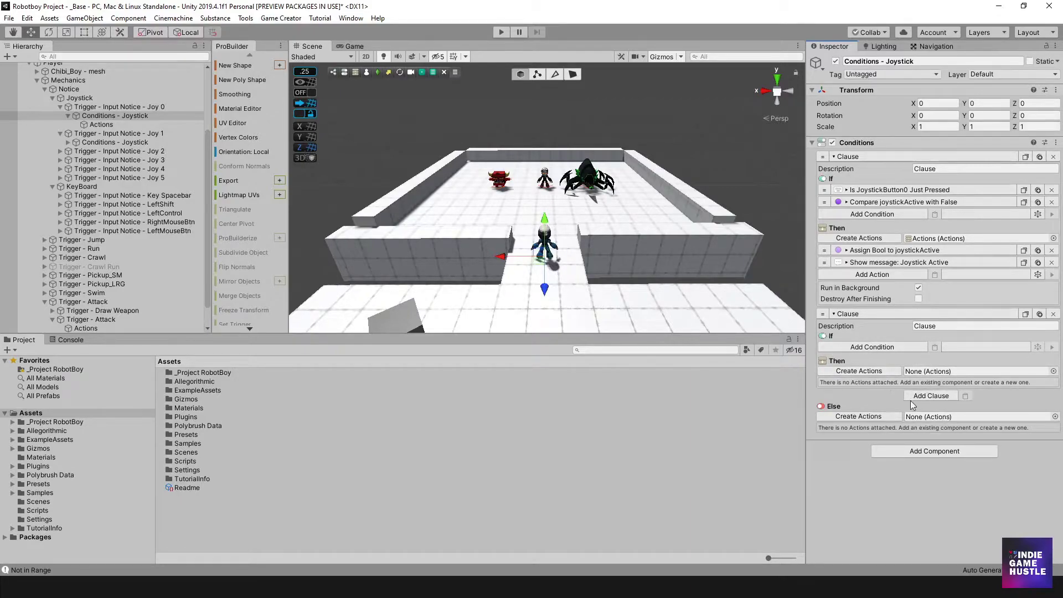
Remove the Compare joystickActive condition and Assign Bool action from Joy 1's second clause
{"action": "left_click", "coordinate": [100, 142]}
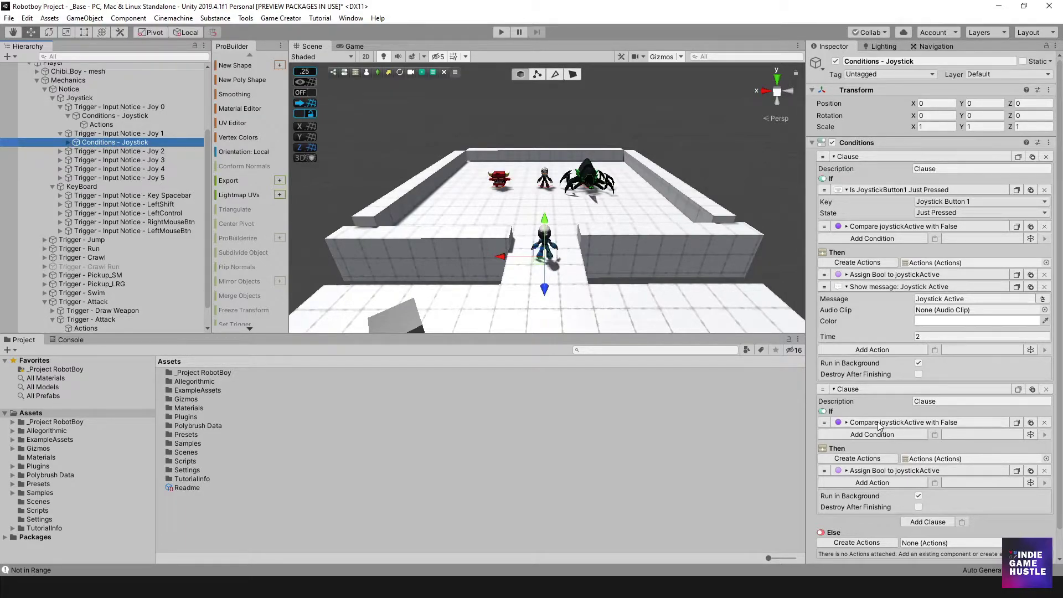
{"action": "left_click", "coordinate": [1045, 422]}
{"action": "left_click", "coordinate": [1045, 459]}
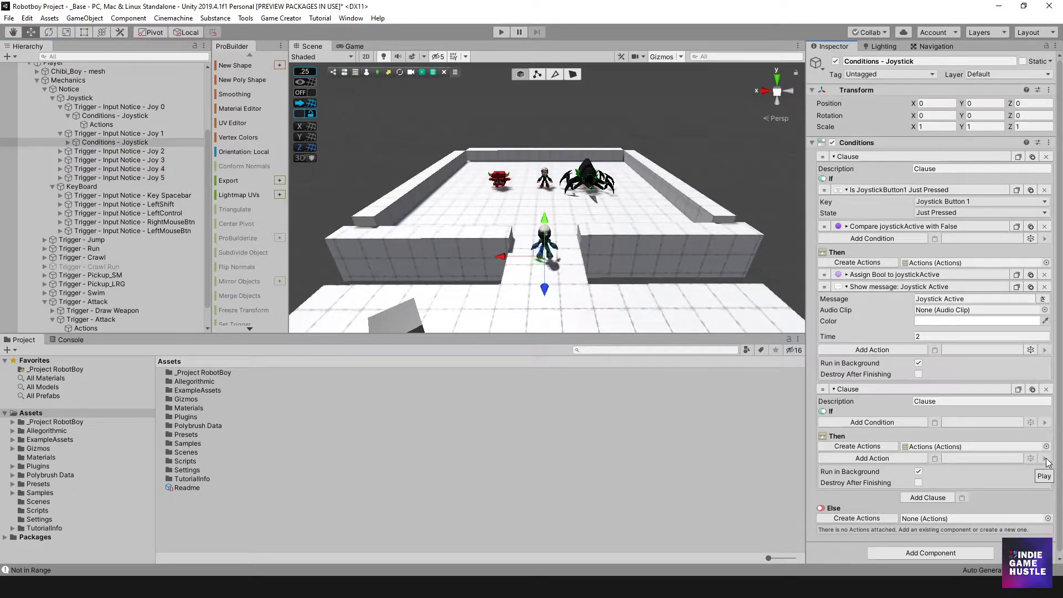
Delete the second, empty Actions object under Joy 1's Conditions - Joystick
{"action": "left_click", "coordinate": [72, 144]}
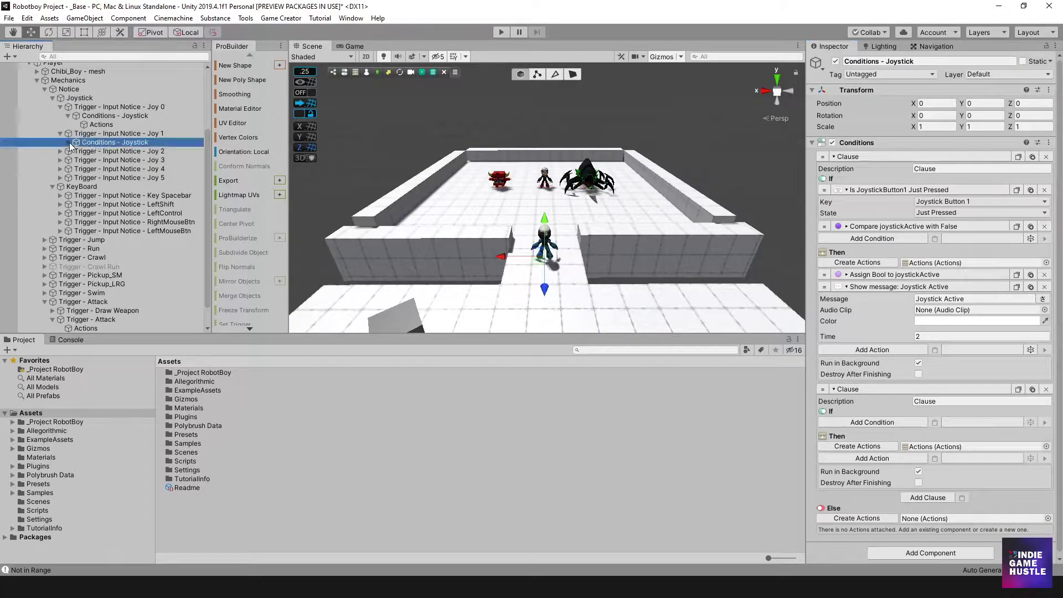
{"action": "left_click", "coordinate": [69, 144]}
{"action": "left_click", "coordinate": [101, 152]}
{"action": "left_click", "coordinate": [102, 160]}
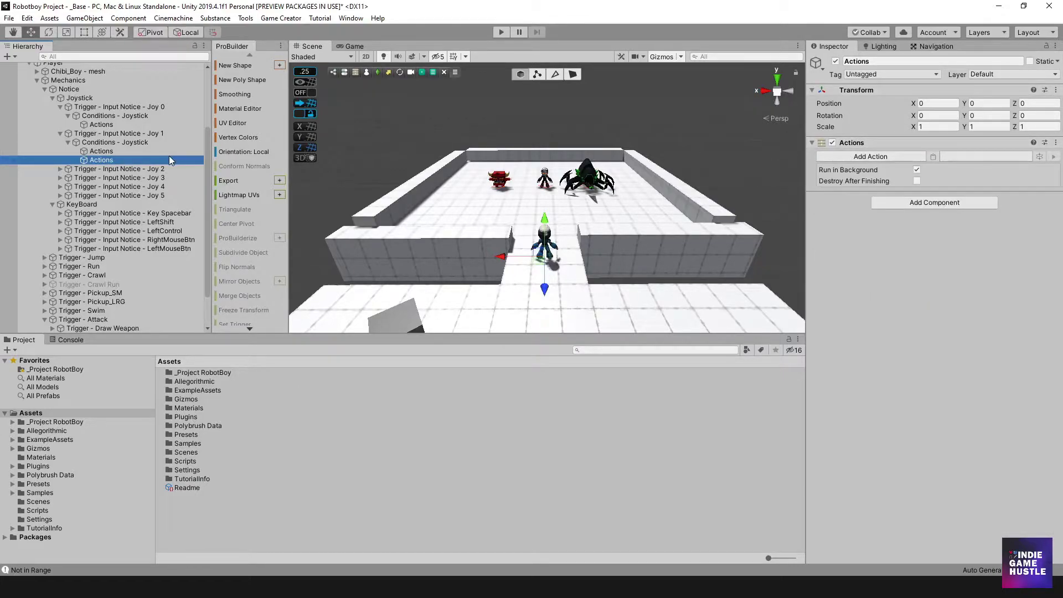
{"action": "key", "text": "Delete"}
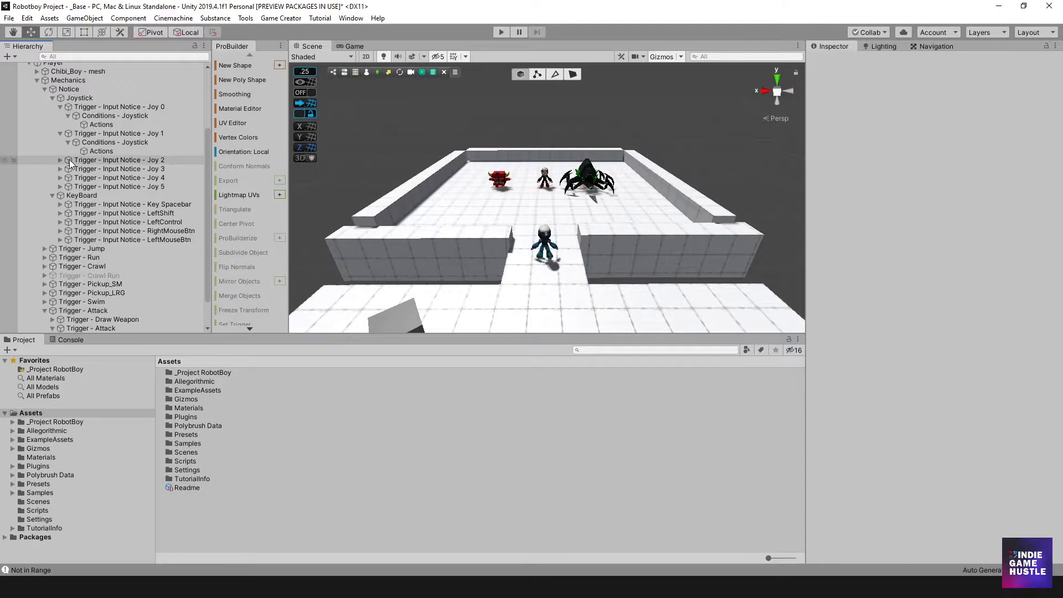
Empty Joy 2's second clause of its compare and assign steps and delete its extra Actions object
{"action": "left_click", "coordinate": [60, 161]}
{"action": "left_click", "coordinate": [95, 170]}
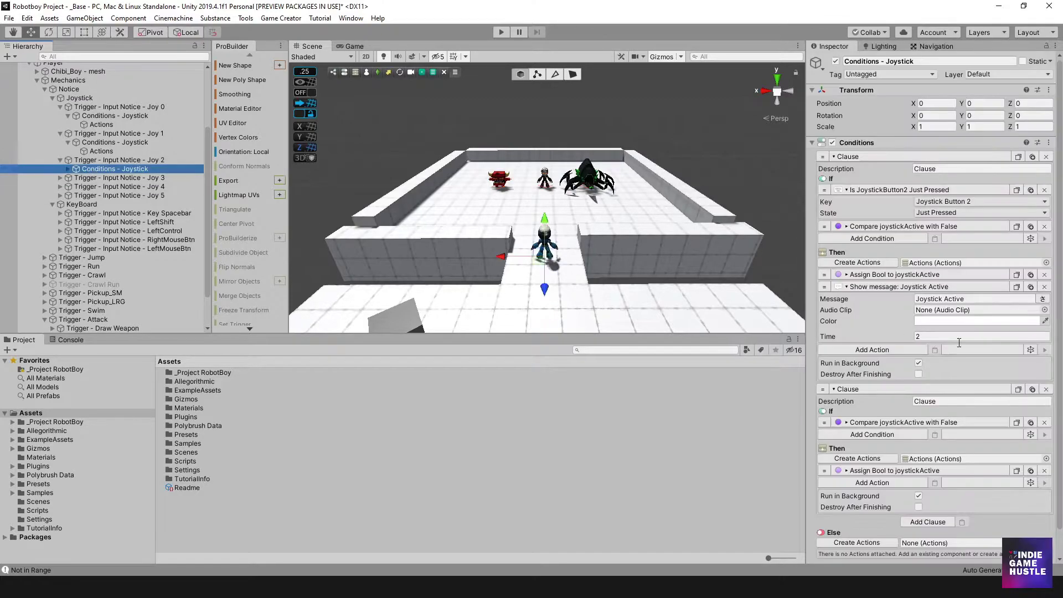
{"action": "left_click", "coordinate": [1044, 423]}
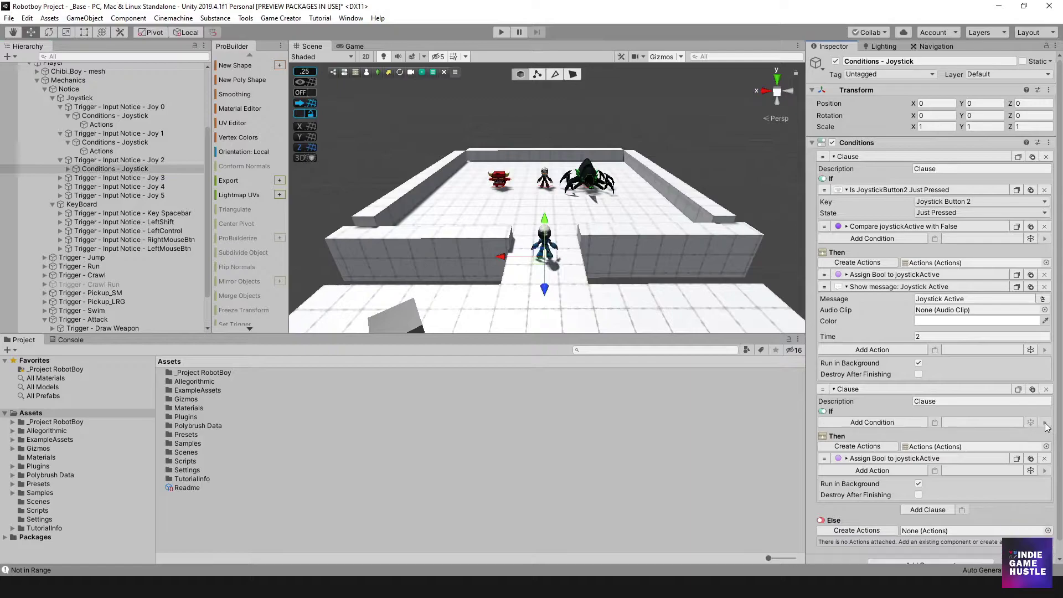
{"action": "left_click", "coordinate": [1044, 459]}
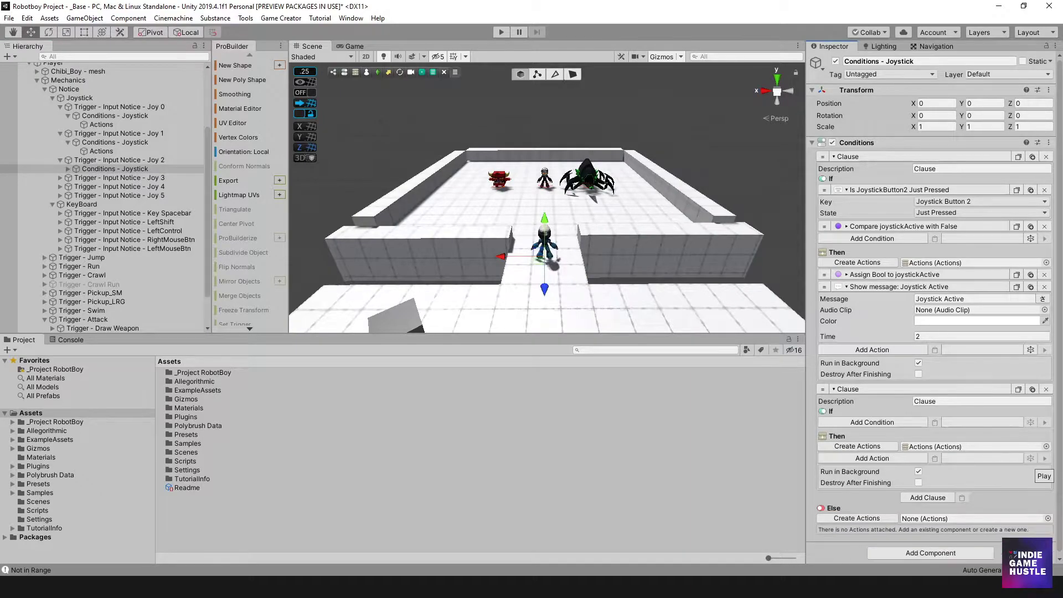
{"action": "left_click", "coordinate": [67, 170]}
{"action": "left_click", "coordinate": [101, 187]}
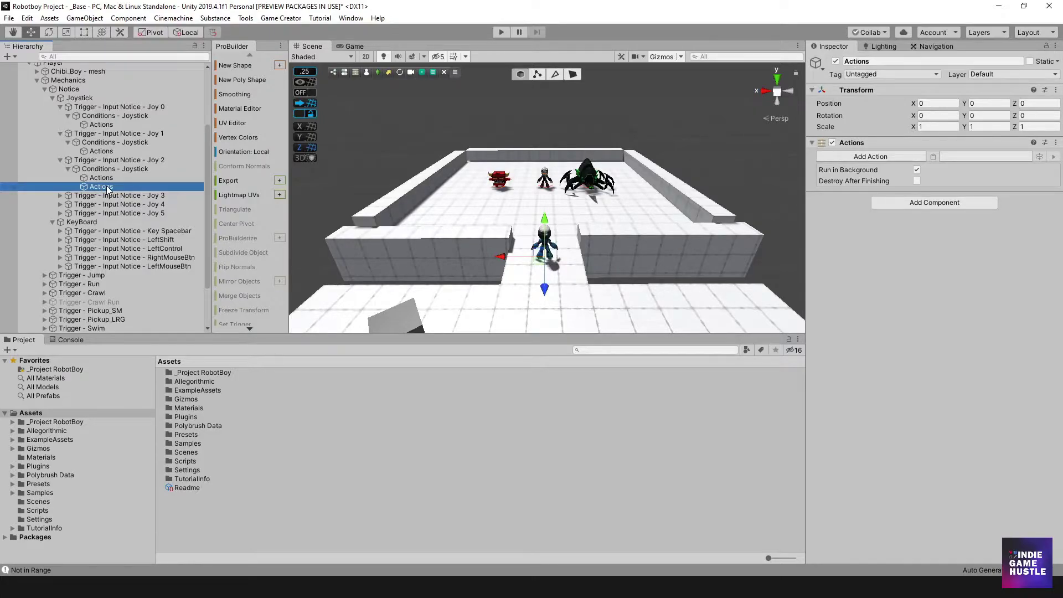
{"action": "key", "text": "Delete"}
{"action": "left_click", "coordinate": [98, 168]}
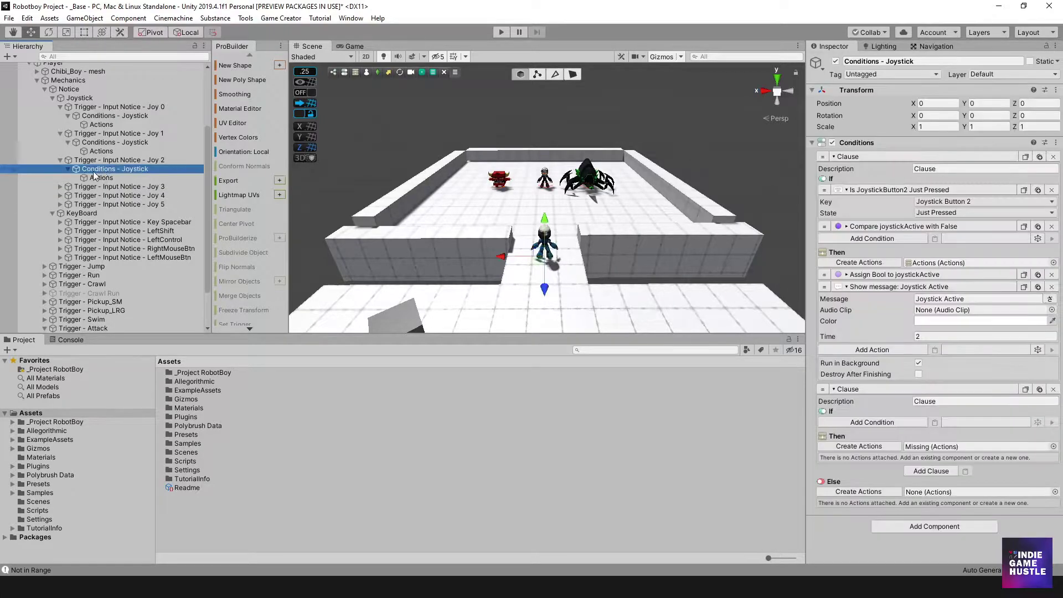
Strip Joy 3's second clause of its condition and action and delete its duplicate Actions object
{"action": "left_click", "coordinate": [59, 187]}
{"action": "left_click", "coordinate": [110, 196]}
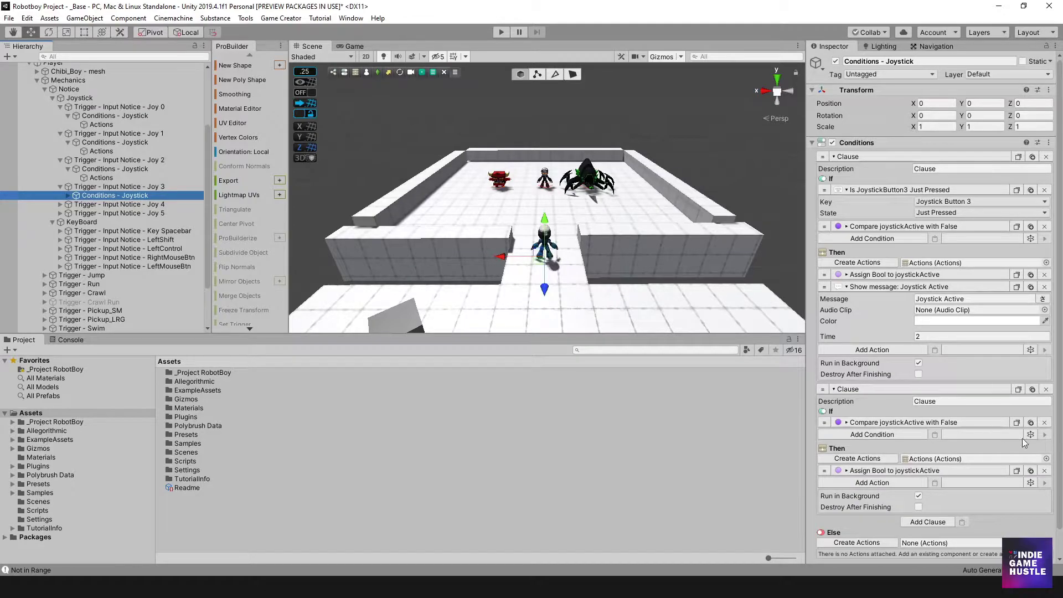
{"action": "left_click", "coordinate": [1045, 422]}
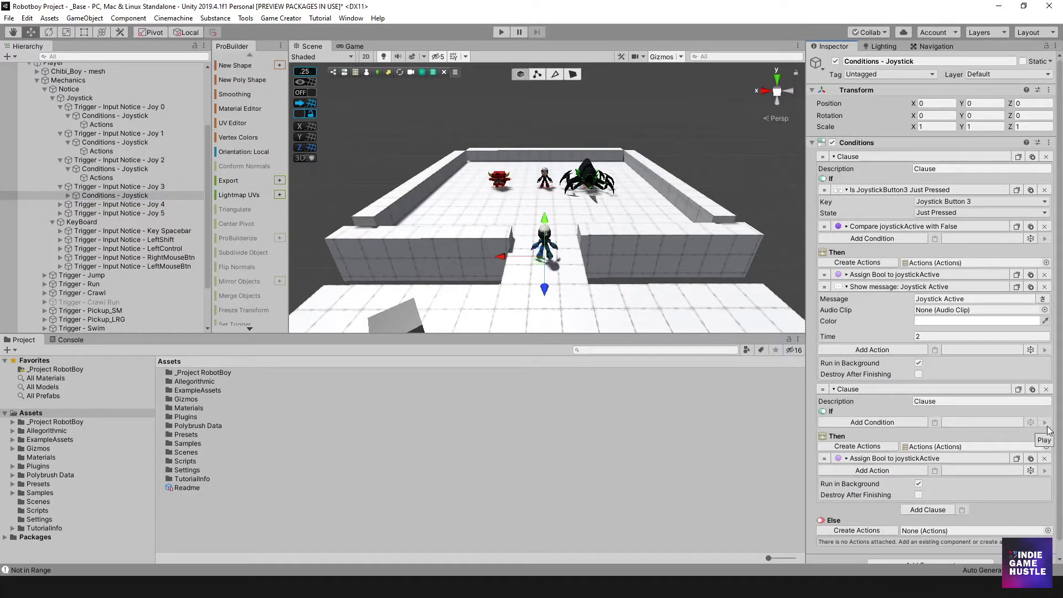
{"action": "left_click", "coordinate": [1045, 459]}
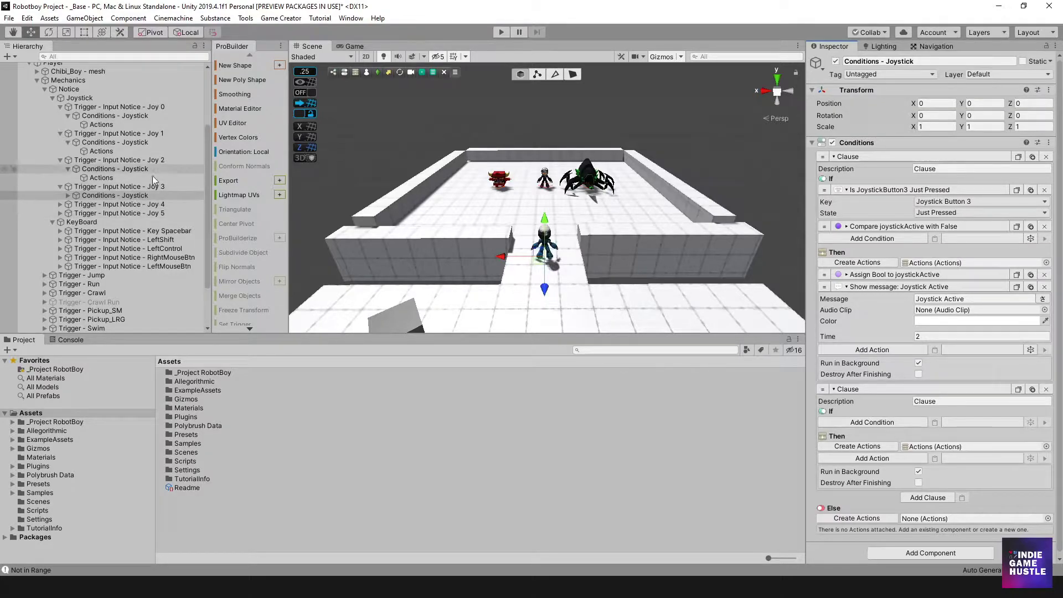
{"action": "left_click", "coordinate": [68, 196]}
{"action": "left_click", "coordinate": [101, 204]}
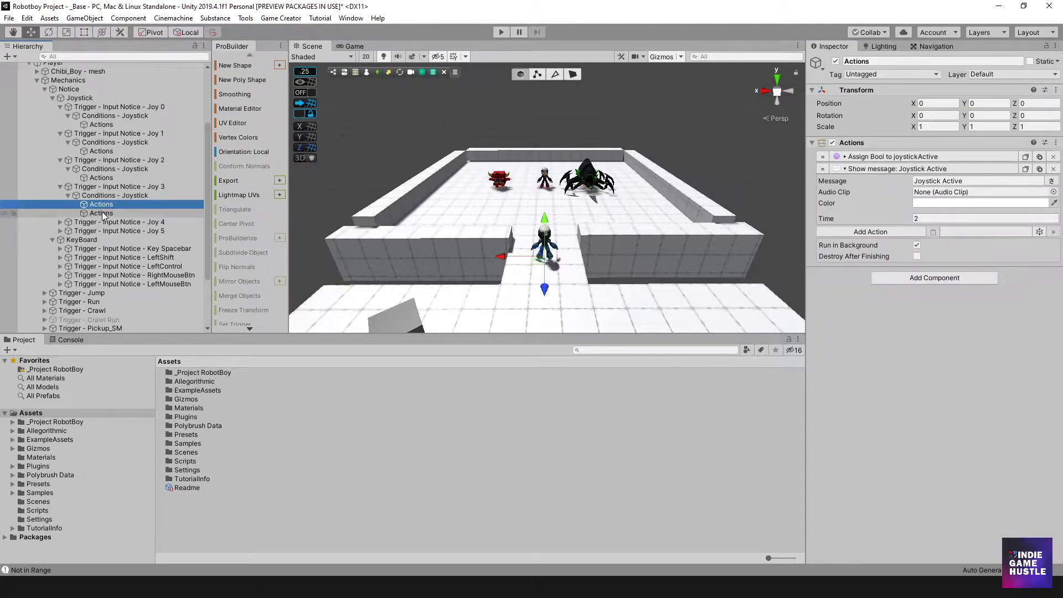
{"action": "left_click", "coordinate": [101, 213]}
{"action": "key", "text": "Delete"}
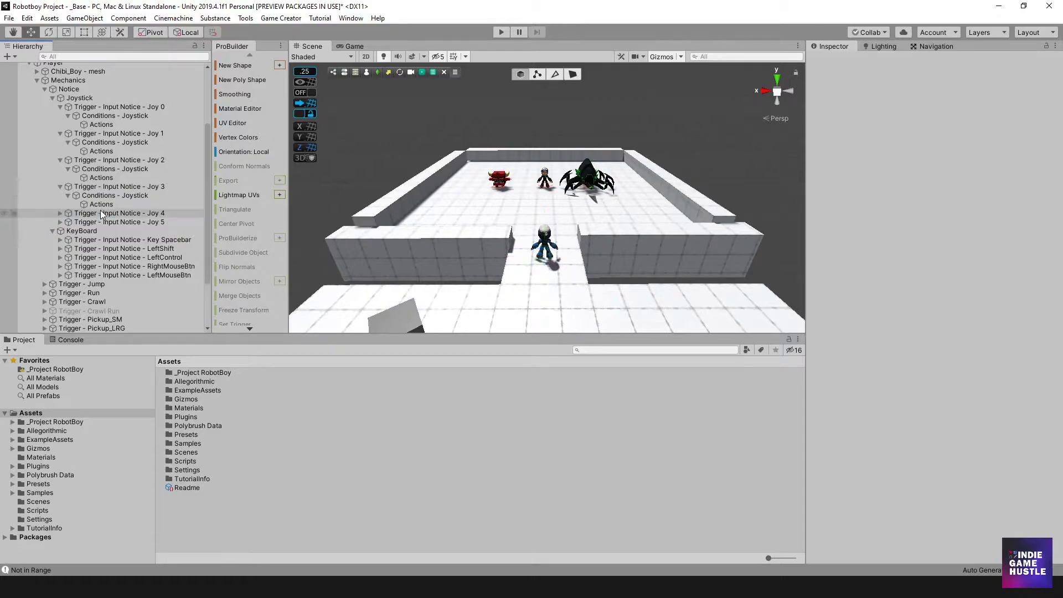
Remove Joy 4's second-clause compare condition and Assign Bool action, then delete its duplicate Actions object
{"action": "left_click", "coordinate": [108, 214]}
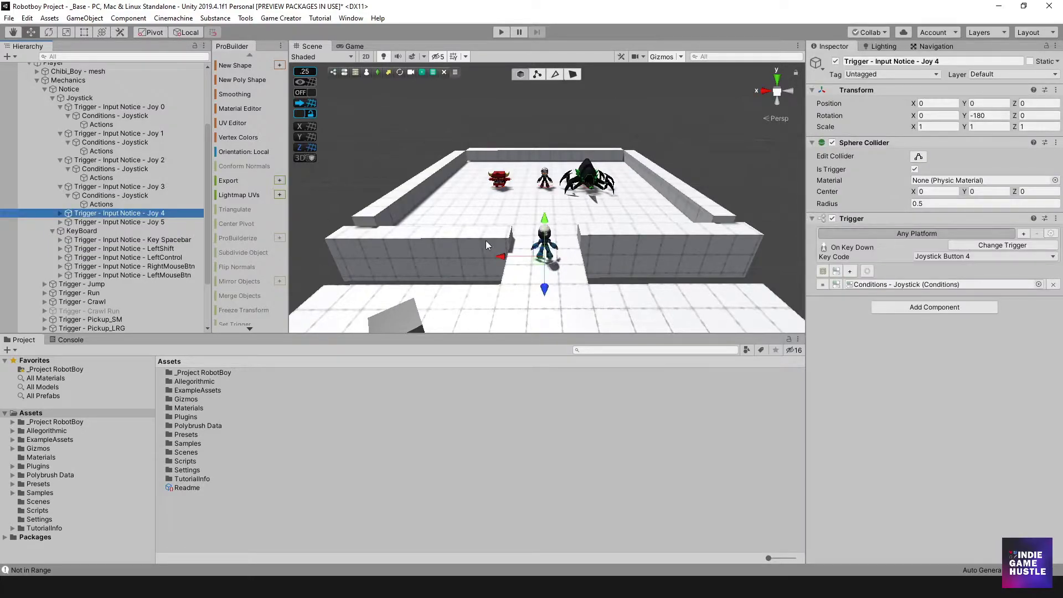
{"action": "left_click", "coordinate": [59, 213]}
{"action": "left_click", "coordinate": [110, 222]}
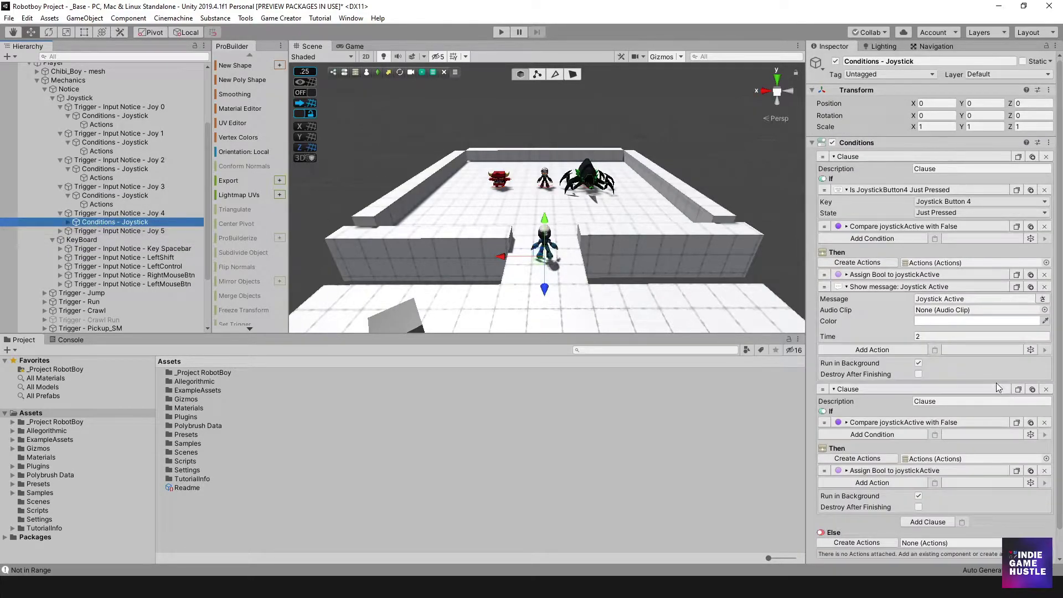
{"action": "left_click", "coordinate": [1044, 423]}
{"action": "left_click", "coordinate": [1044, 458]}
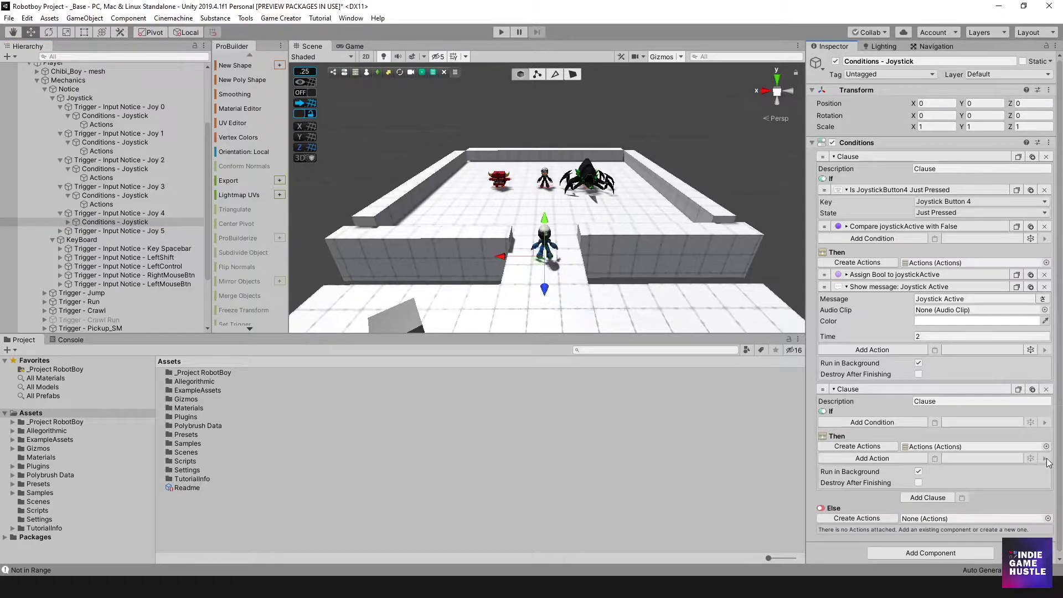
{"action": "left_click", "coordinate": [68, 222]}
{"action": "left_click", "coordinate": [111, 239]}
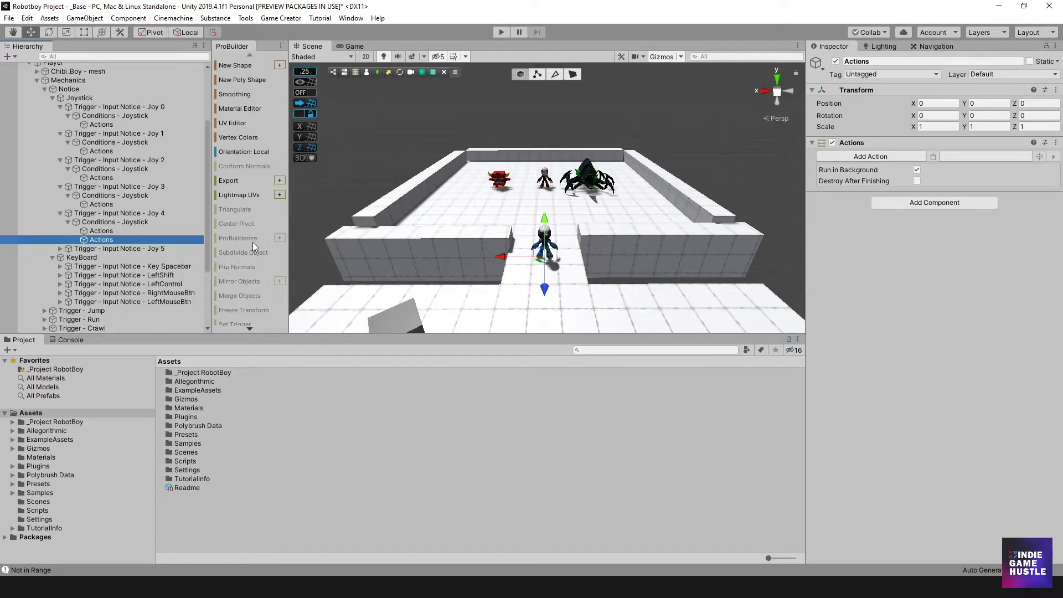
{"action": "key", "text": "Delete"}
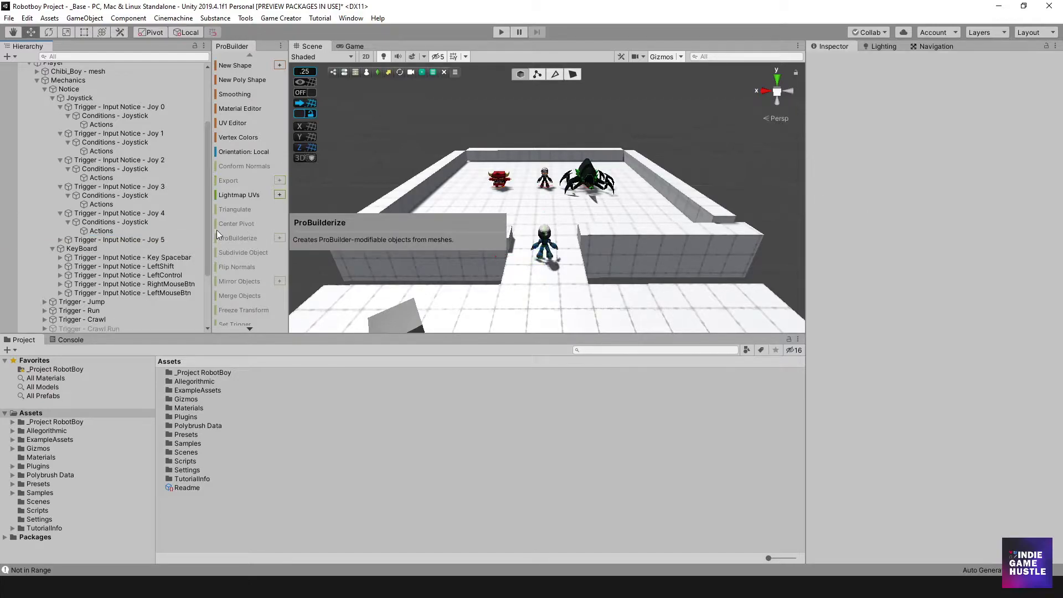
Do the same for Joy 5: empty the second clause and delete its duplicate Actions object
{"action": "left_click", "coordinate": [60, 239]}
{"action": "left_click", "coordinate": [87, 248]}
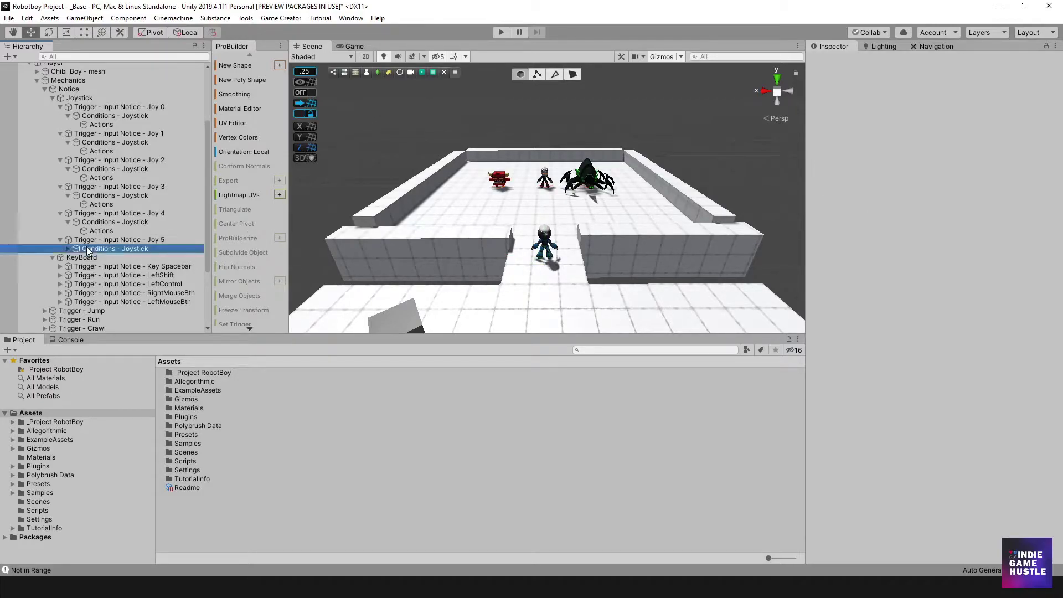
{"action": "scroll", "coordinate": [969, 407], "scroll_direction": "down", "scroll_amount": 2}
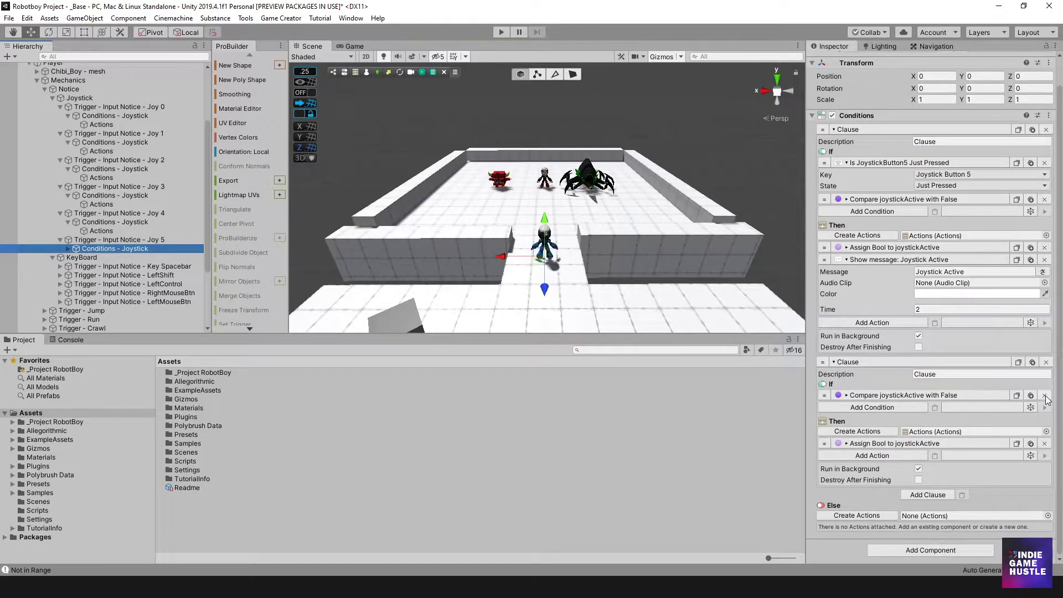
{"action": "left_click", "coordinate": [1045, 396]}
{"action": "left_click", "coordinate": [1044, 443]}
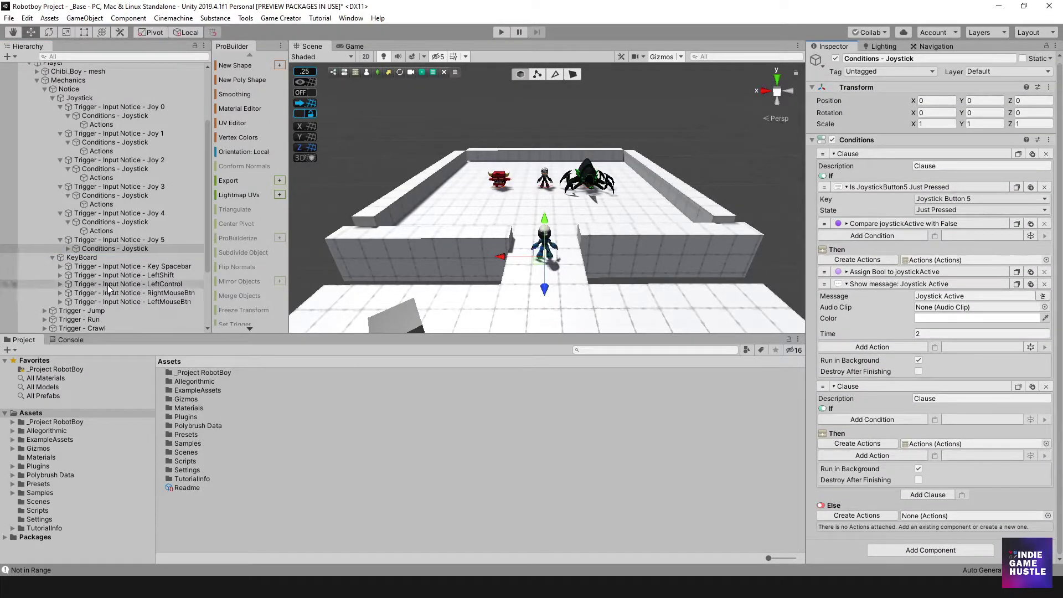
{"action": "left_click", "coordinate": [69, 248]}
{"action": "left_click", "coordinate": [93, 267]}
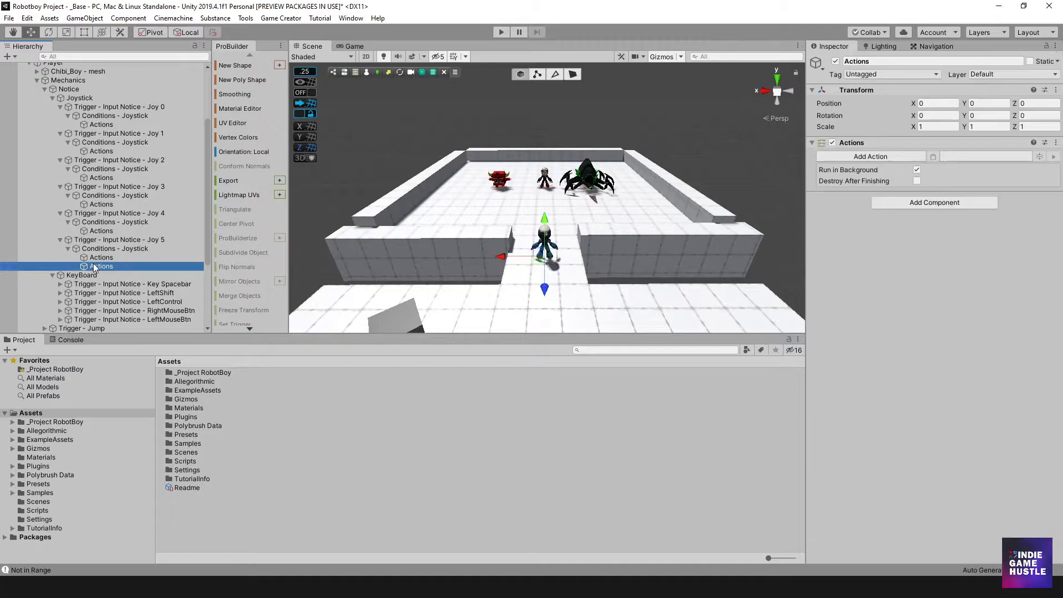
{"action": "key", "text": "Delete"}
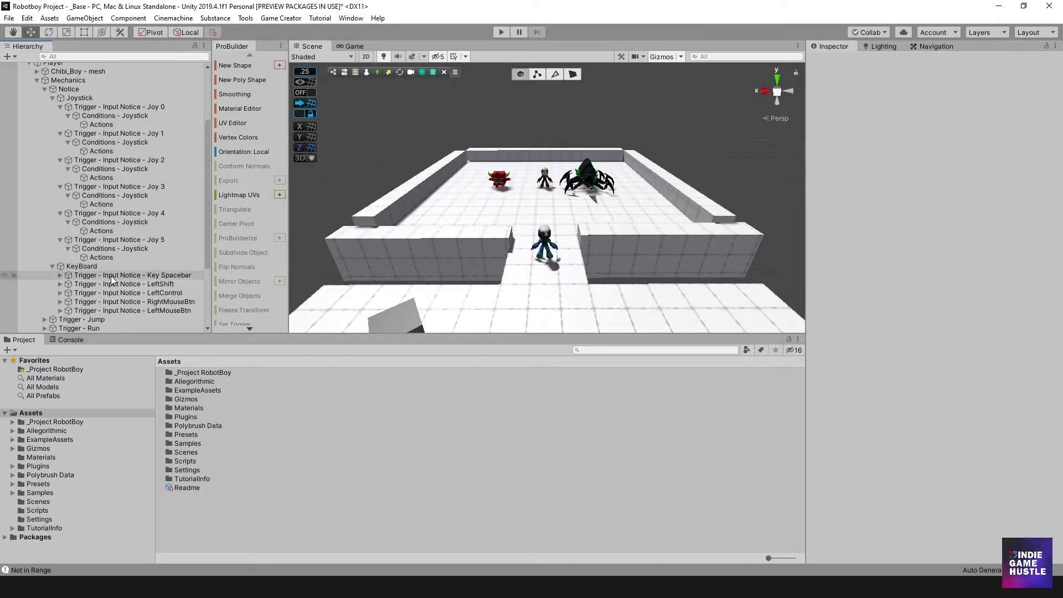
{"action": "scroll", "coordinate": [80, 244], "scroll_direction": "down", "scroll_amount": 3}
Empty Key Spacebar's second keyboard clause and delete its duplicate Actions object
{"action": "left_click", "coordinate": [79, 210]}
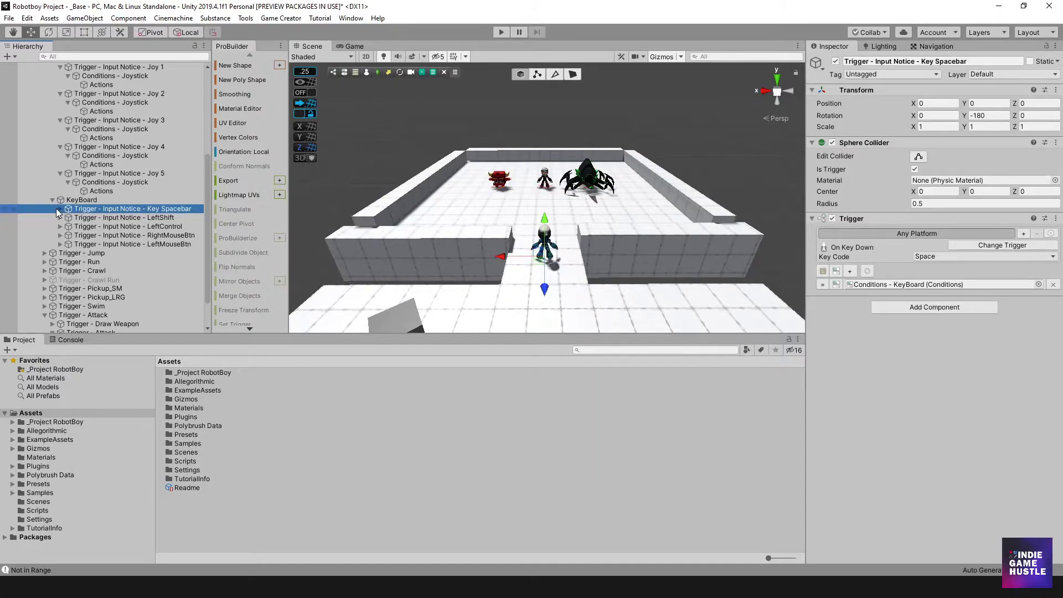
{"action": "left_click", "coordinate": [59, 209]}
{"action": "left_click", "coordinate": [98, 218]}
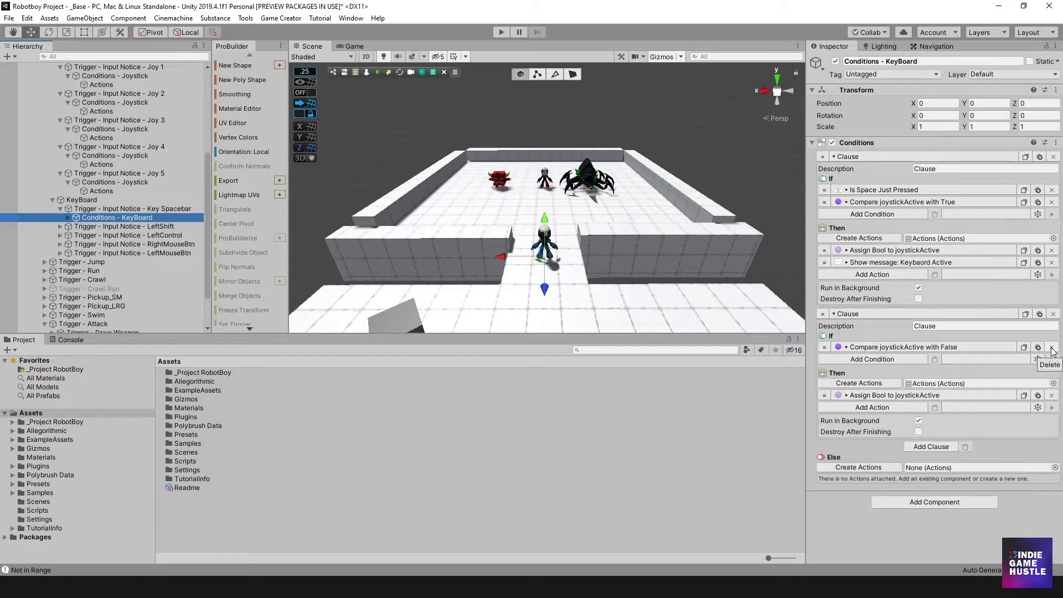
{"action": "left_click", "coordinate": [1052, 348]}
{"action": "left_click", "coordinate": [1052, 383]}
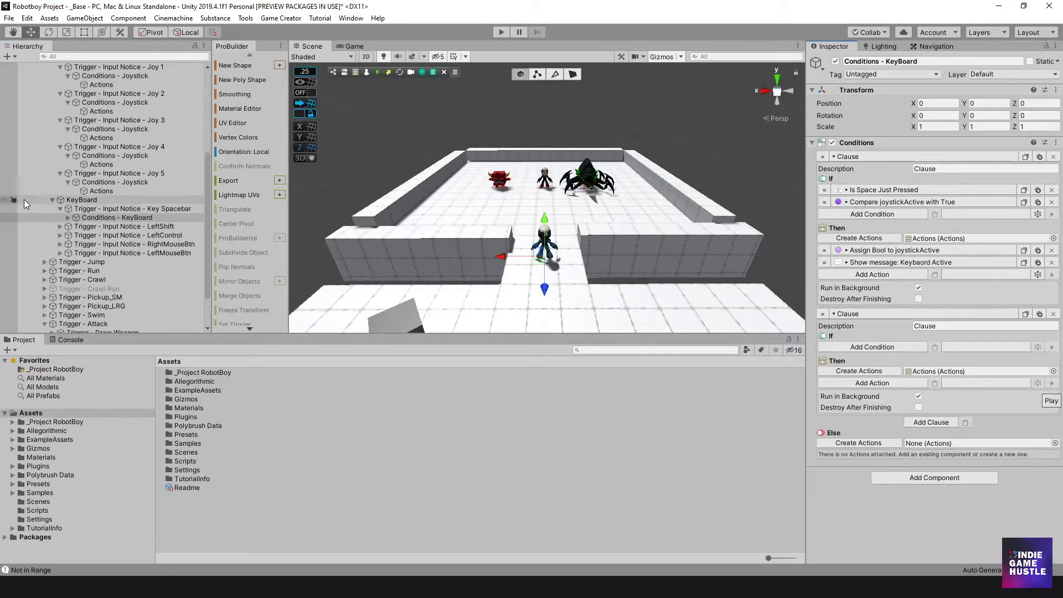
{"action": "left_click", "coordinate": [68, 217]}
{"action": "left_click", "coordinate": [92, 235]}
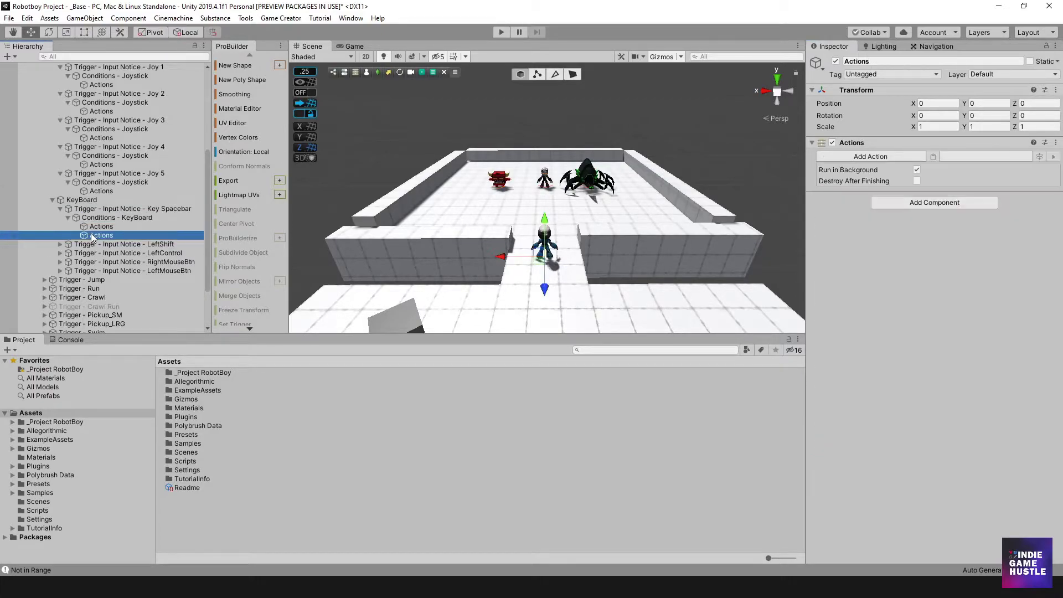
{"action": "key", "text": "Delete"}
Remove LeftShift's second-clause compare and Assign Bool steps and delete its duplicate Actions object
{"action": "left_click", "coordinate": [78, 235]}
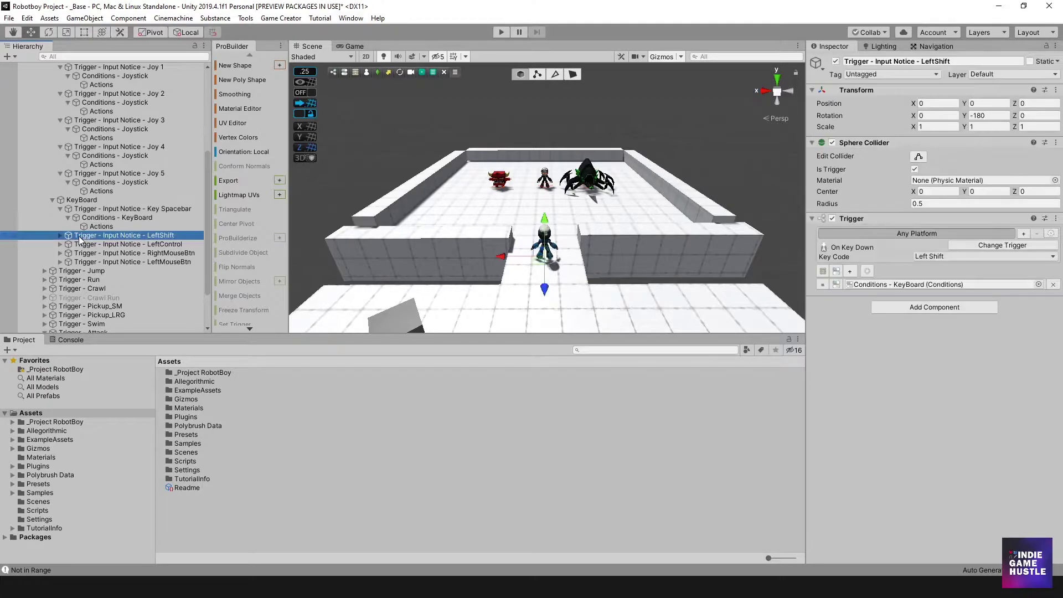
{"action": "left_click", "coordinate": [60, 235]}
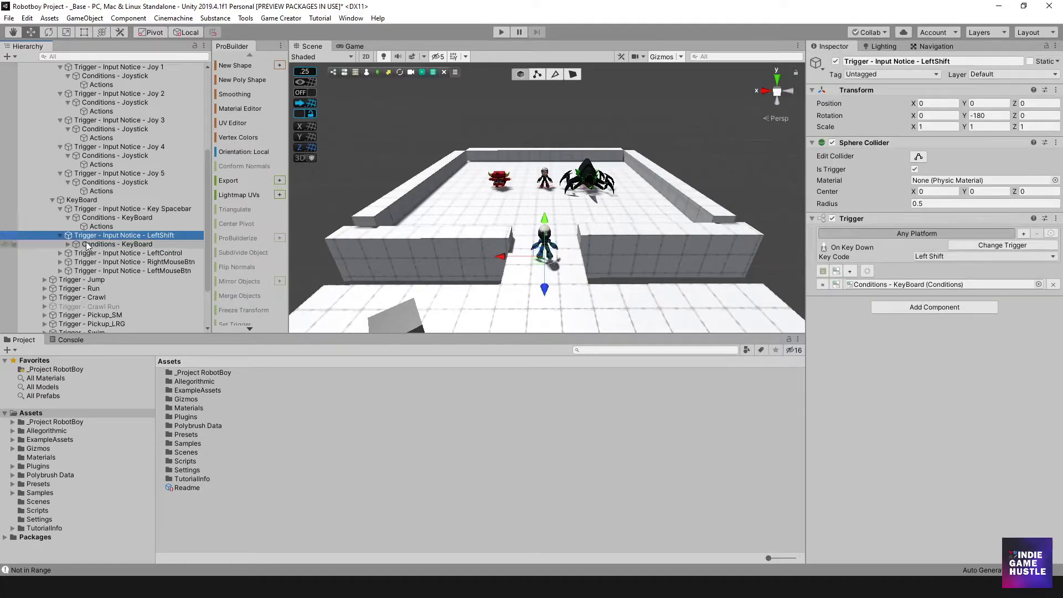
{"action": "left_click", "coordinate": [85, 244]}
{"action": "left_click", "coordinate": [1044, 416]}
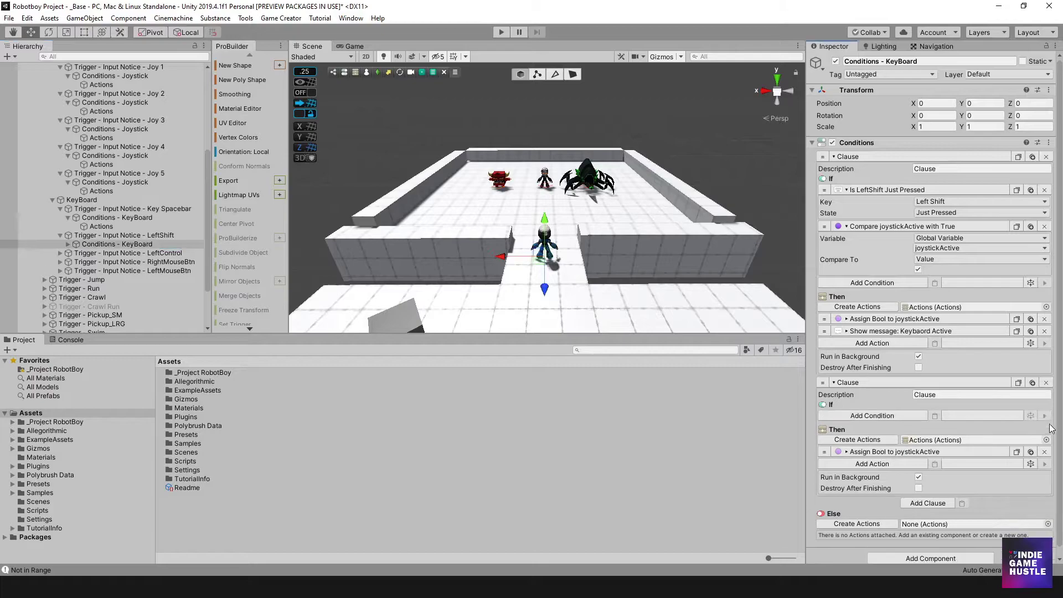
{"action": "left_click", "coordinate": [1044, 452]}
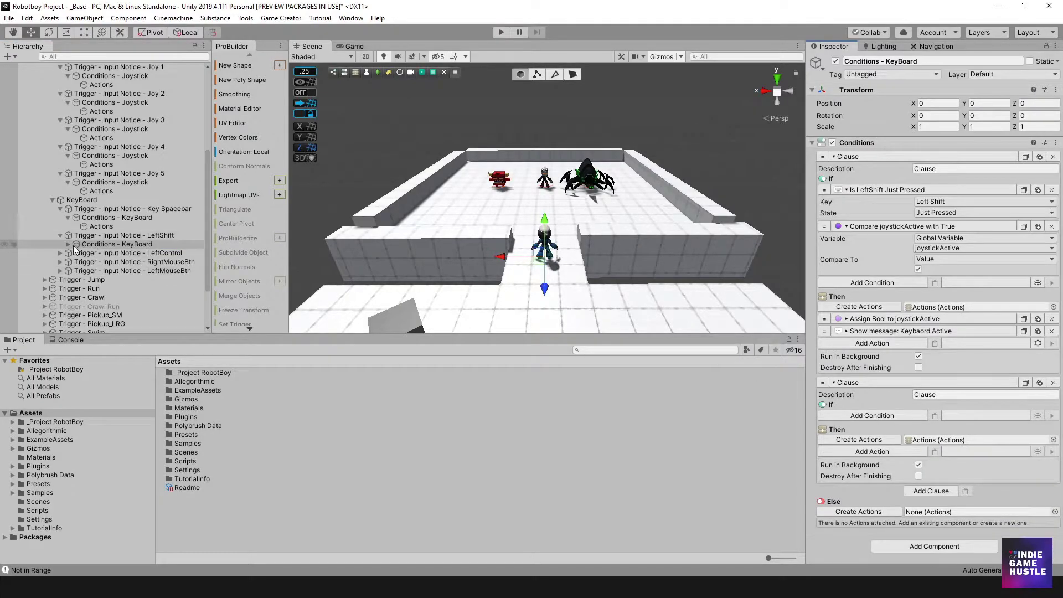
{"action": "left_click", "coordinate": [68, 244]}
{"action": "left_click", "coordinate": [98, 262]}
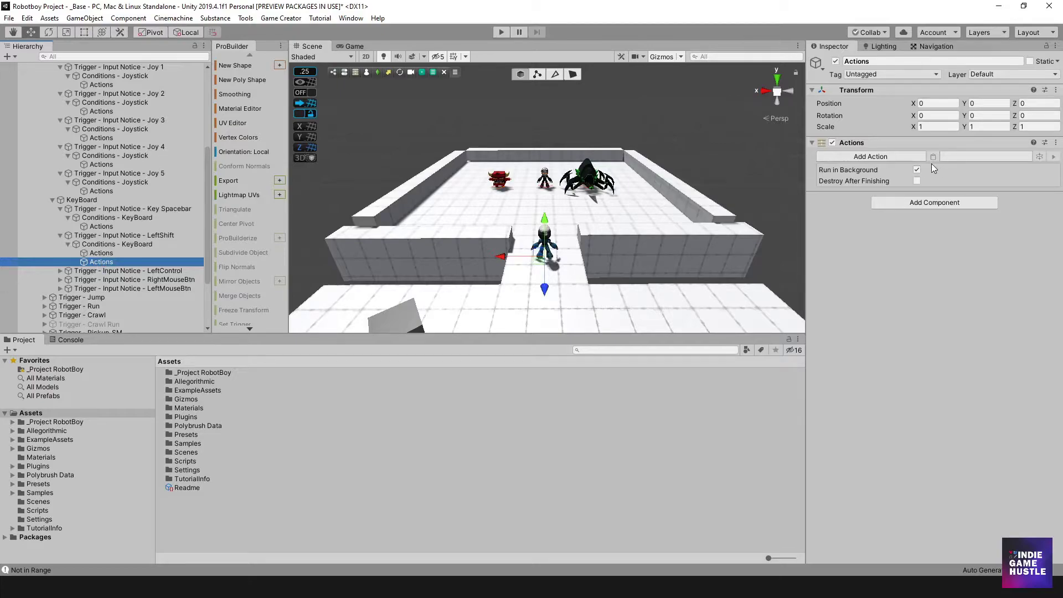
{"action": "key", "text": "Delete"}
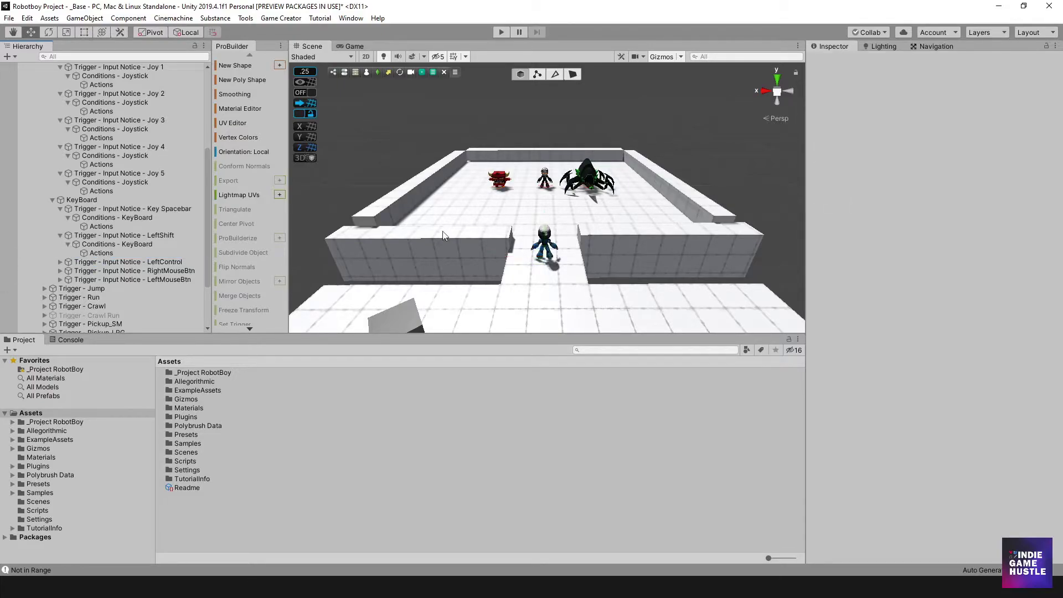
Empty LeftControl's second keyboard clause and delete its leftover Actions object
{"action": "left_click", "coordinate": [60, 262]}
{"action": "left_click", "coordinate": [79, 270]}
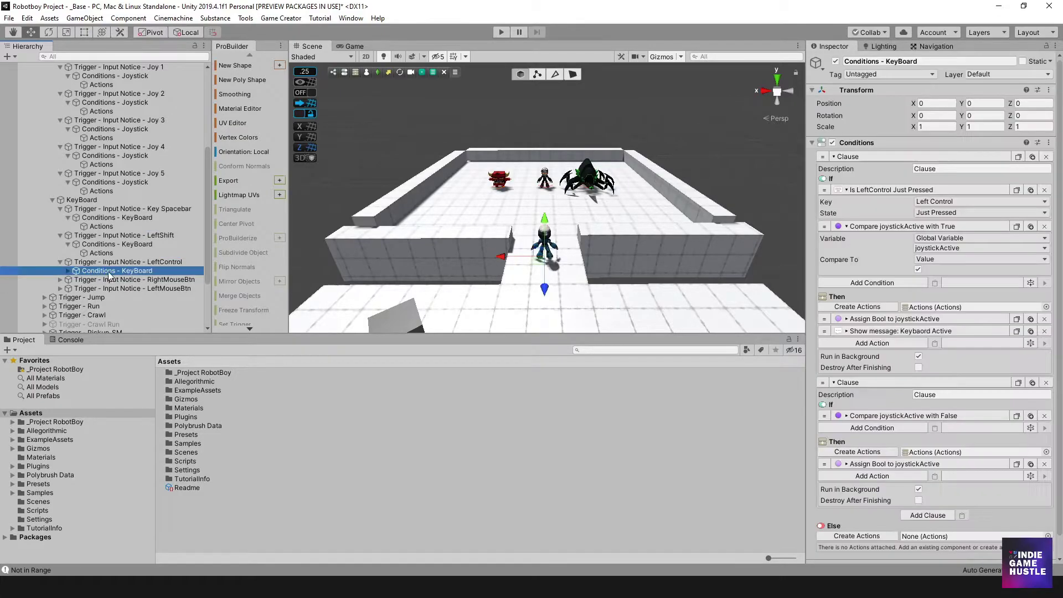
{"action": "left_click", "coordinate": [1045, 418]}
{"action": "left_click", "coordinate": [1044, 452]}
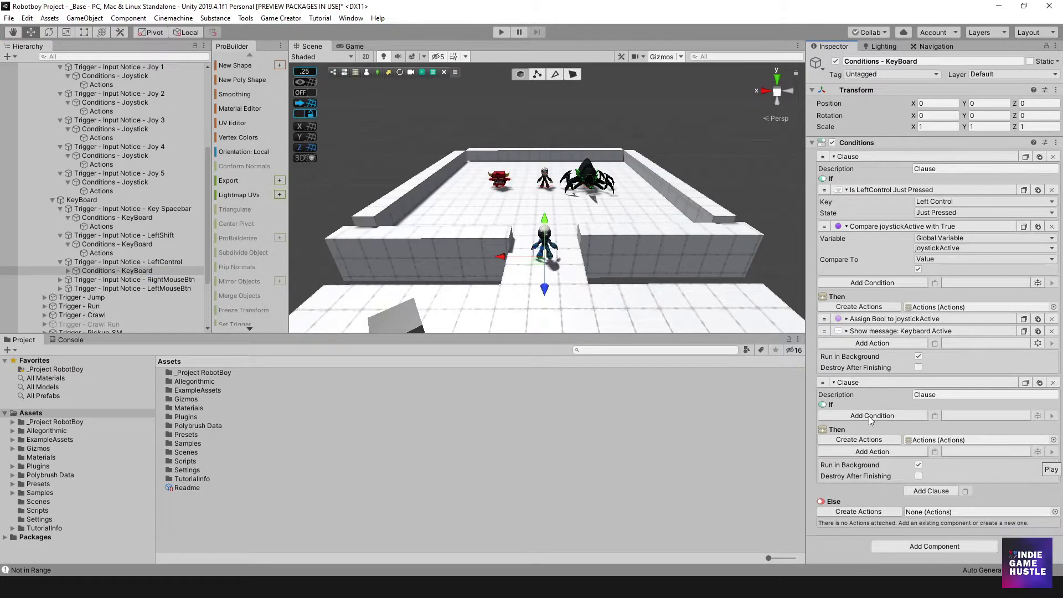
{"action": "left_click", "coordinate": [67, 271]}
{"action": "left_click", "coordinate": [88, 288]}
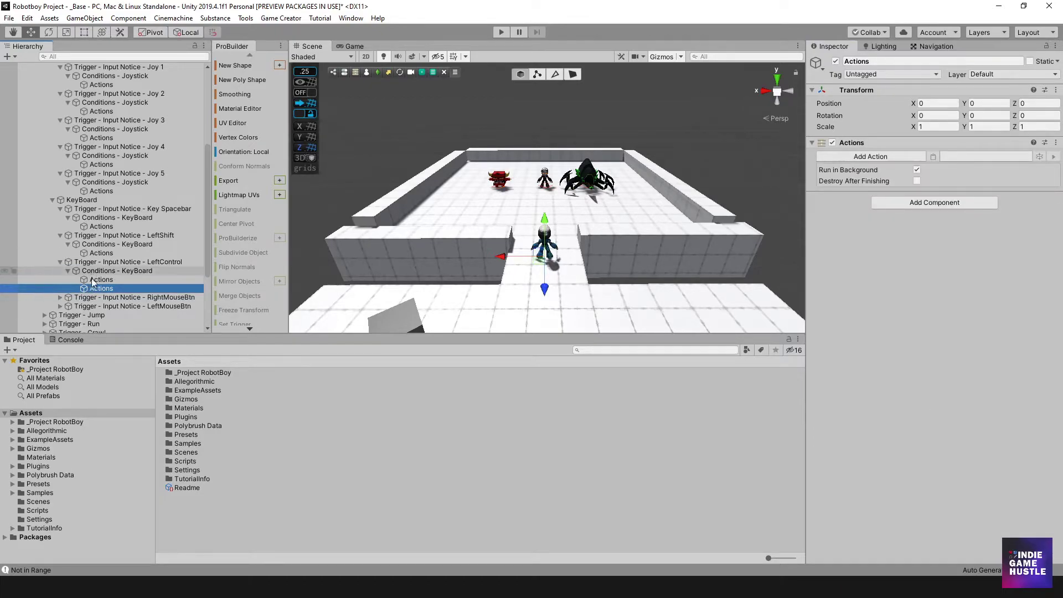
{"action": "key", "text": "Delete"}
{"action": "scroll", "coordinate": [98, 292], "scroll_direction": "down", "scroll_amount": 3}
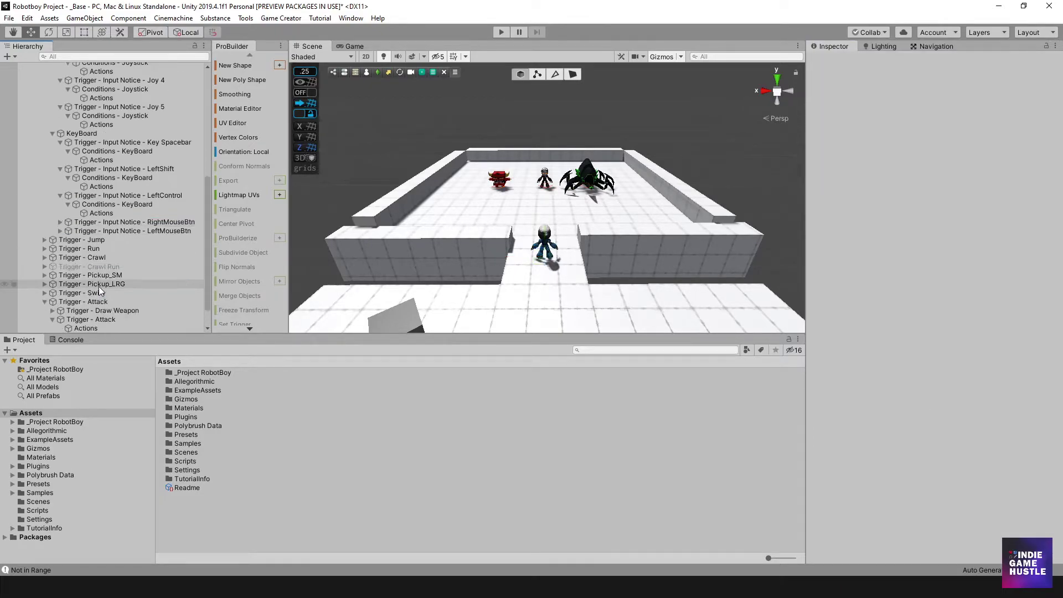
Remove RightMouseBtn's second-clause compare condition and Assign Bool action, then delete its unused Actions object
{"action": "left_click", "coordinate": [60, 222]}
{"action": "left_click", "coordinate": [94, 230]}
{"action": "left_click", "coordinate": [68, 230]}
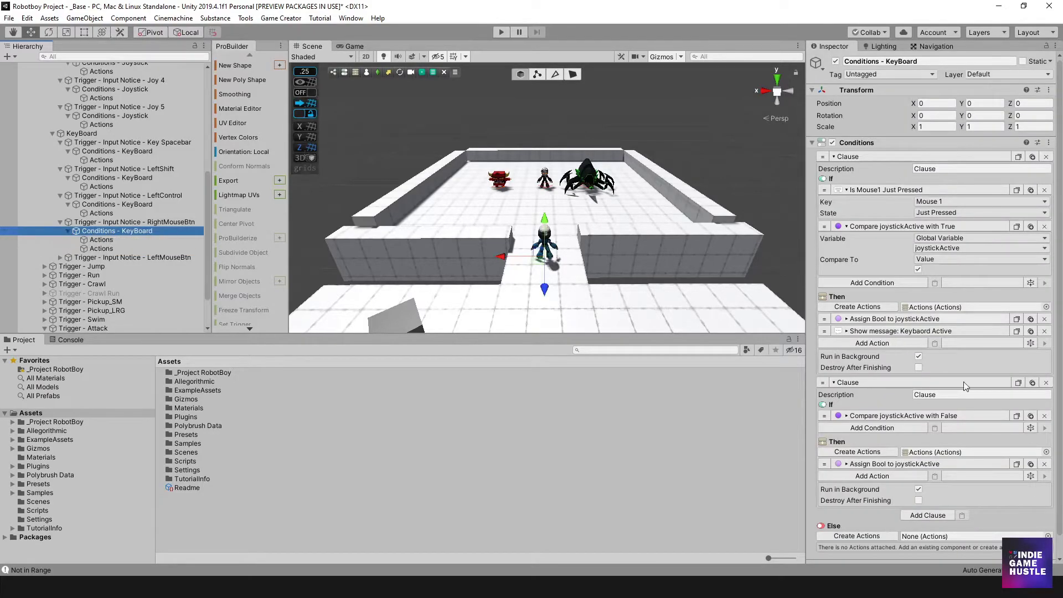
{"action": "left_click", "coordinate": [1046, 383]}
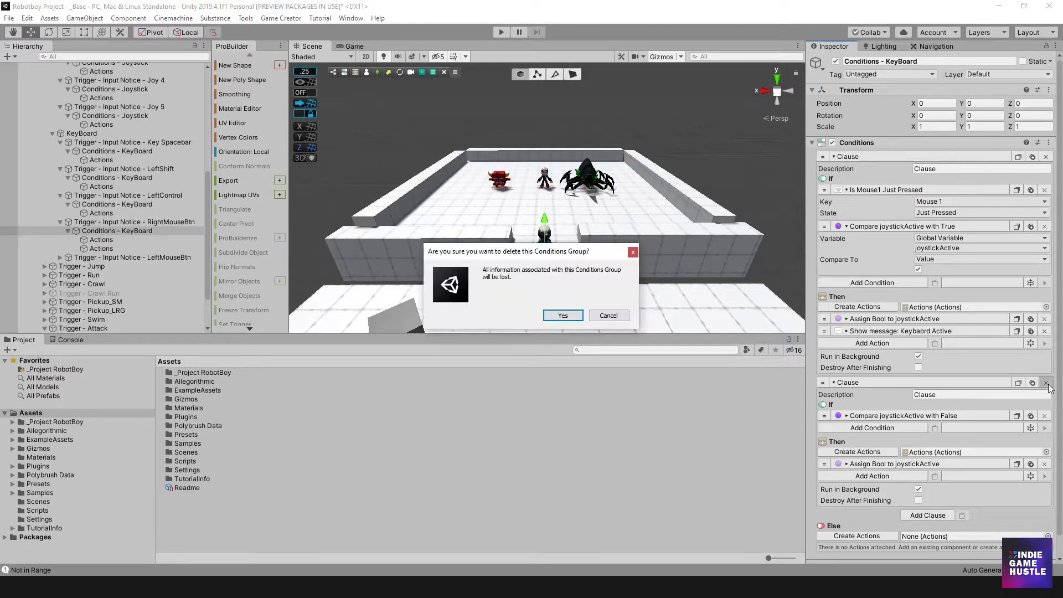
{"action": "left_click", "coordinate": [623, 317]}
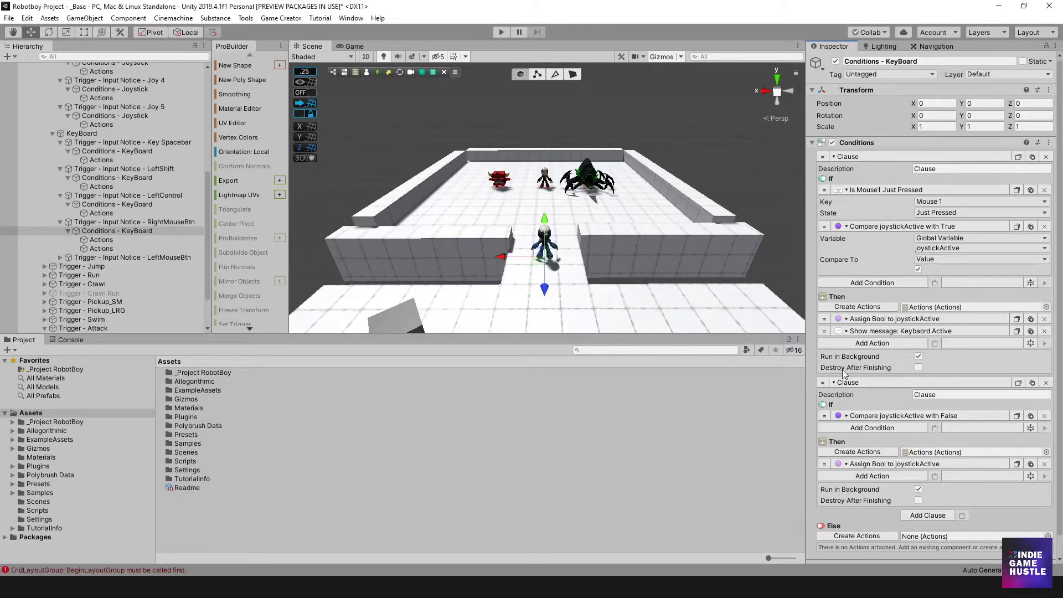
{"action": "left_click", "coordinate": [1043, 417]}
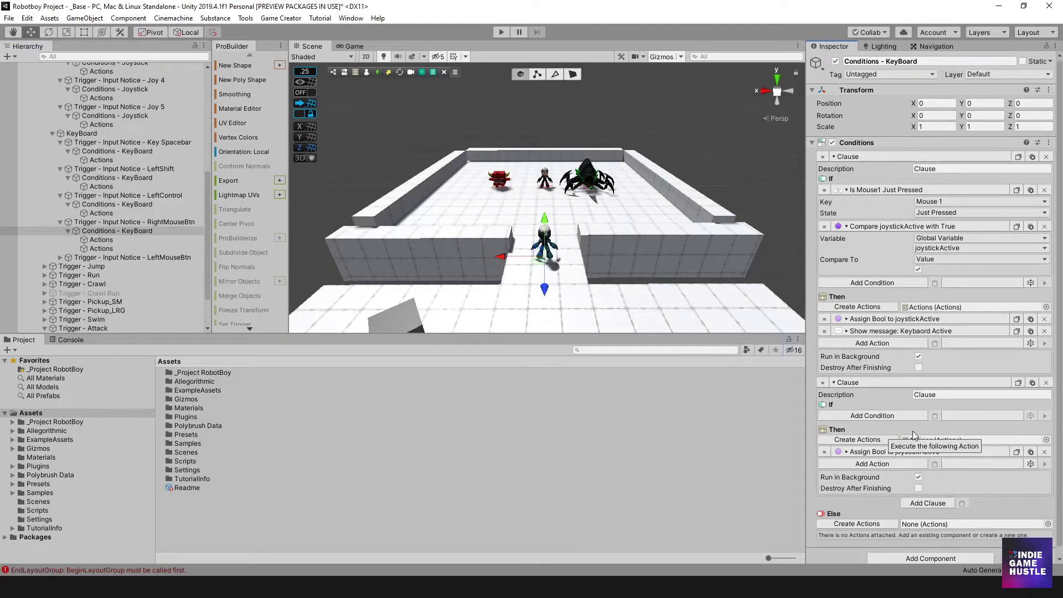
{"action": "left_click", "coordinate": [1044, 451]}
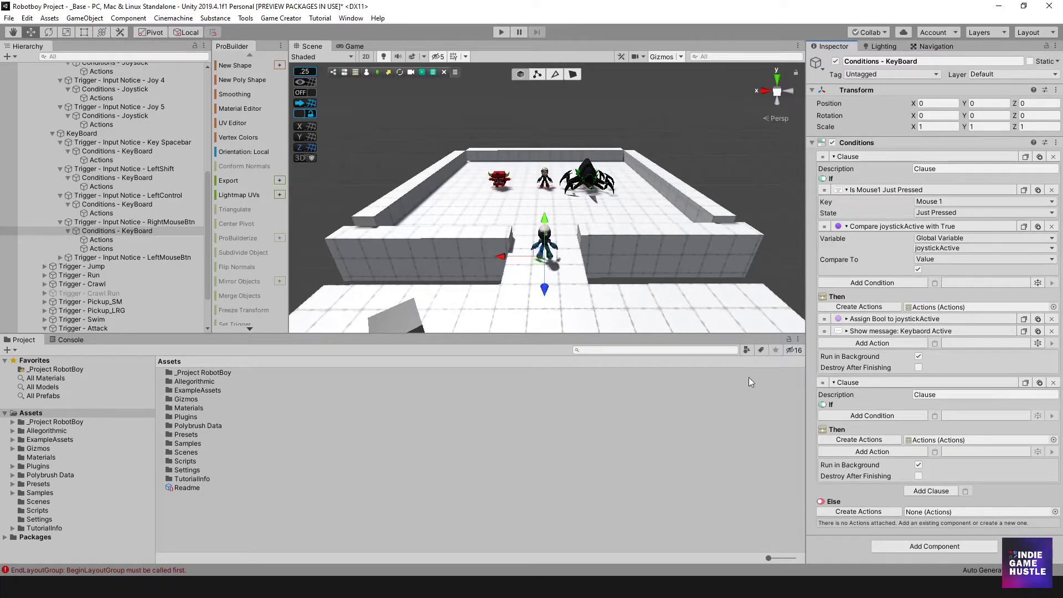
{"action": "left_click", "coordinate": [105, 248]}
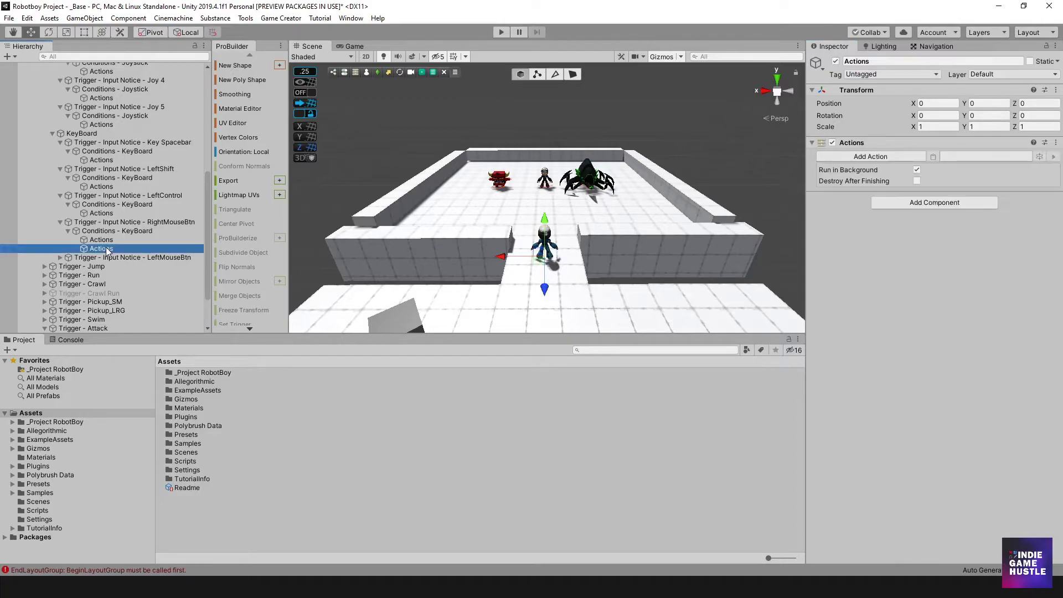
{"action": "key", "text": "Delete"}
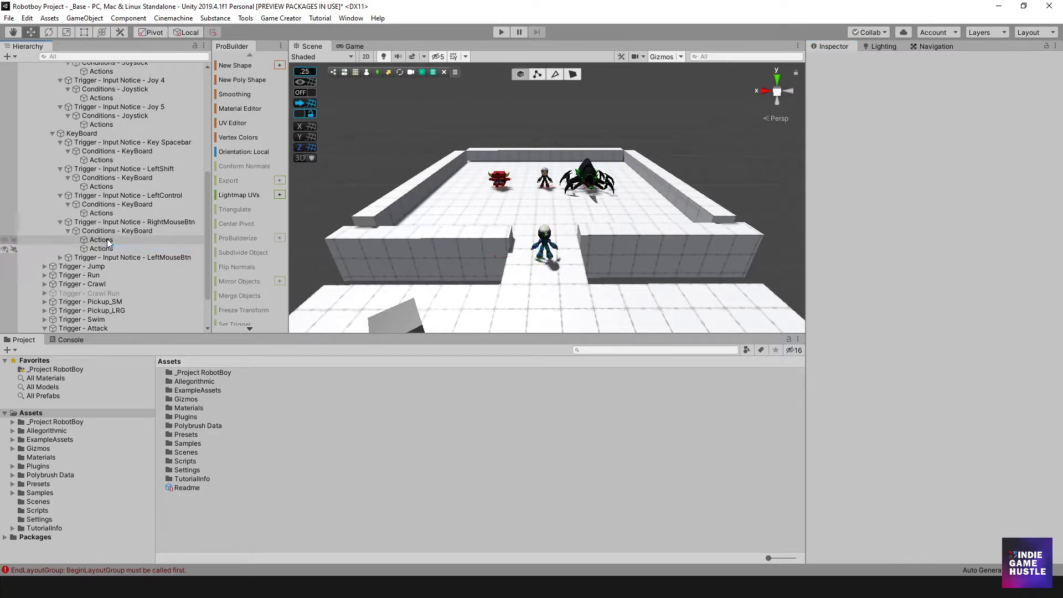
Empty LeftMouseBtn's second clause and delete its unused second Actions object
{"action": "left_click", "coordinate": [59, 249]}
{"action": "left_click", "coordinate": [89, 258]}
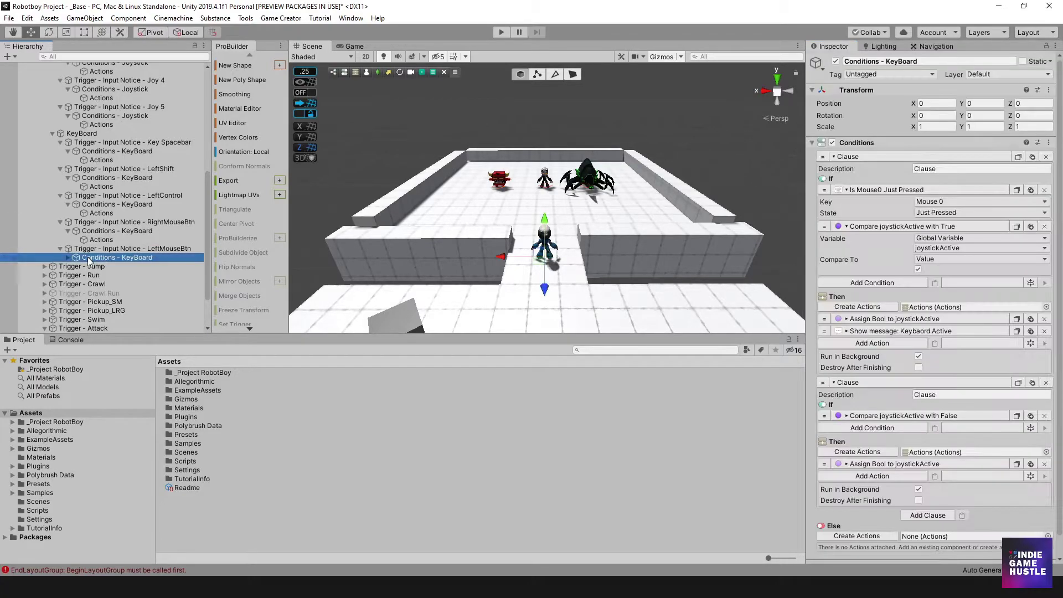
{"action": "scroll", "coordinate": [989, 438], "scroll_direction": "down", "scroll_amount": 1}
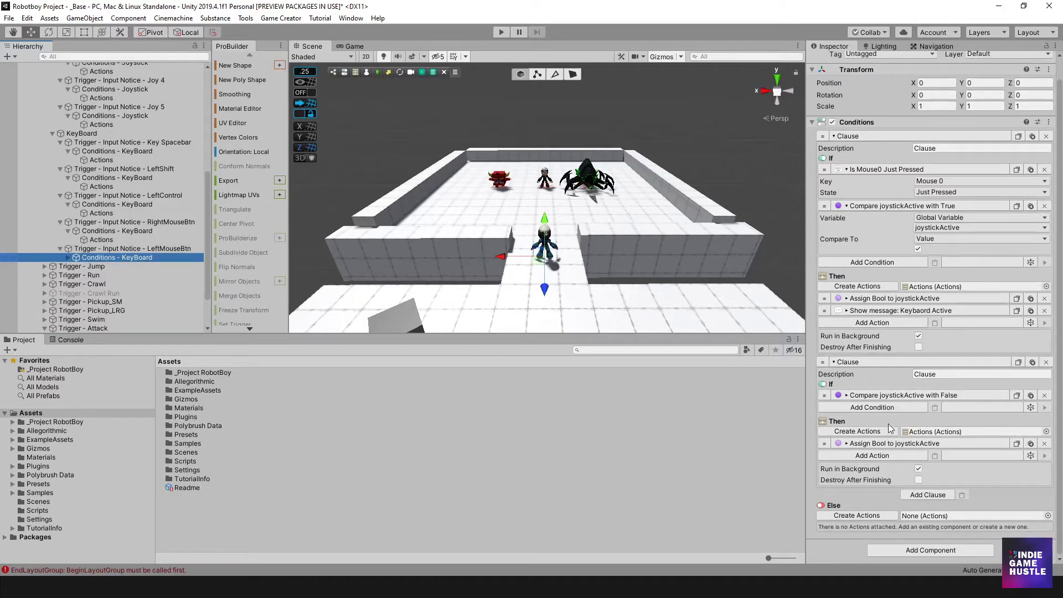
{"action": "left_click", "coordinate": [1045, 395]}
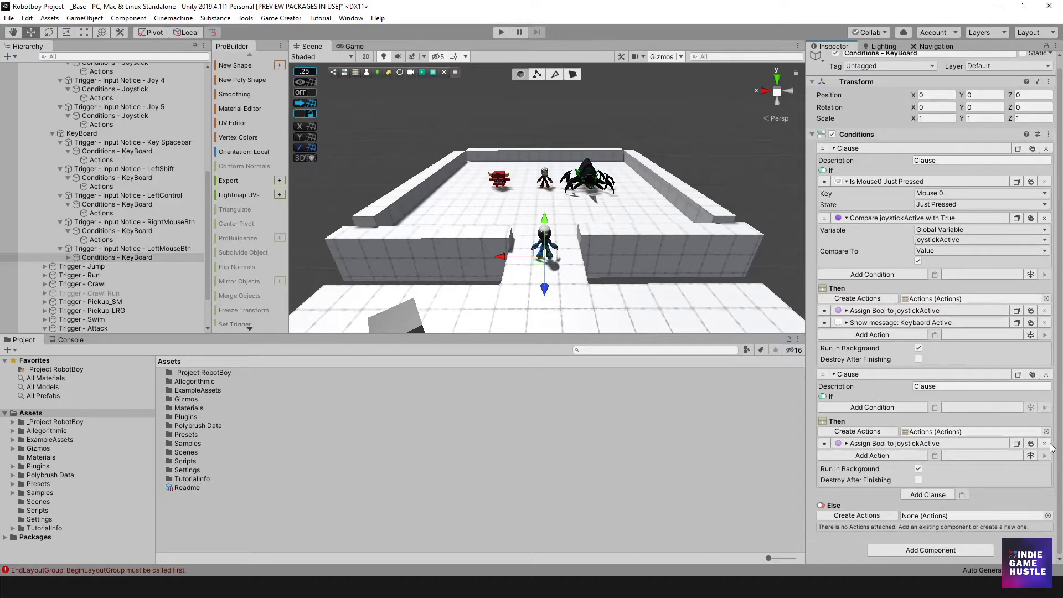
{"action": "left_click", "coordinate": [1044, 443]}
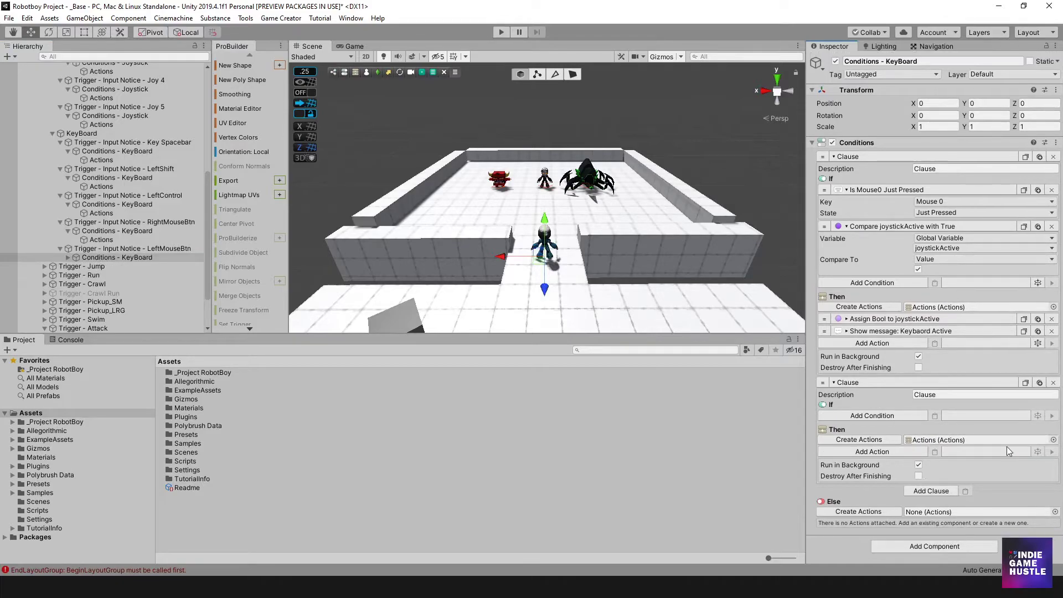
{"action": "left_click", "coordinate": [68, 258]}
{"action": "left_click", "coordinate": [98, 275]}
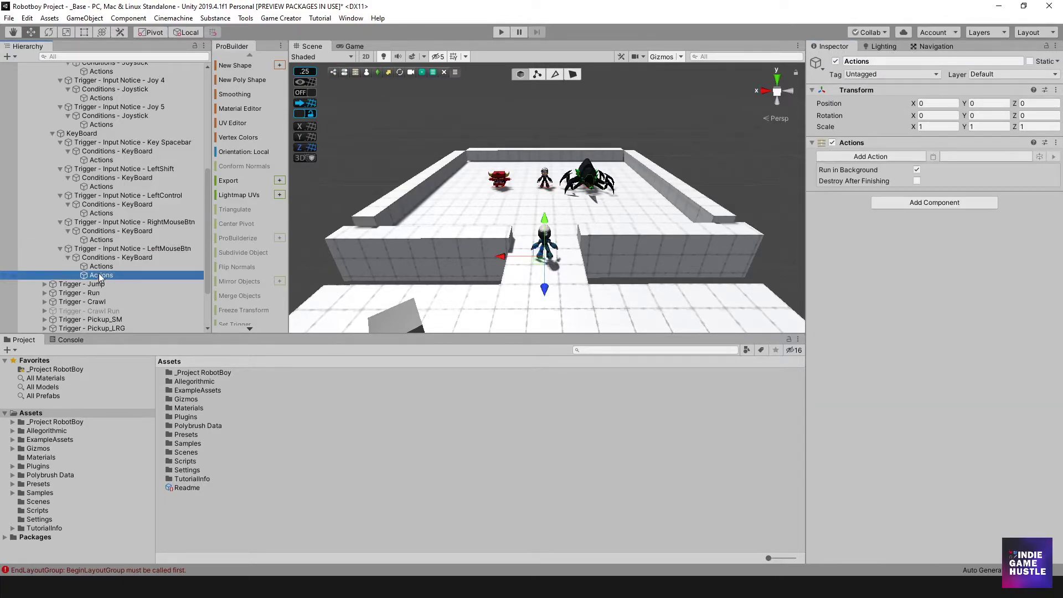
{"action": "key", "text": "Delete"}
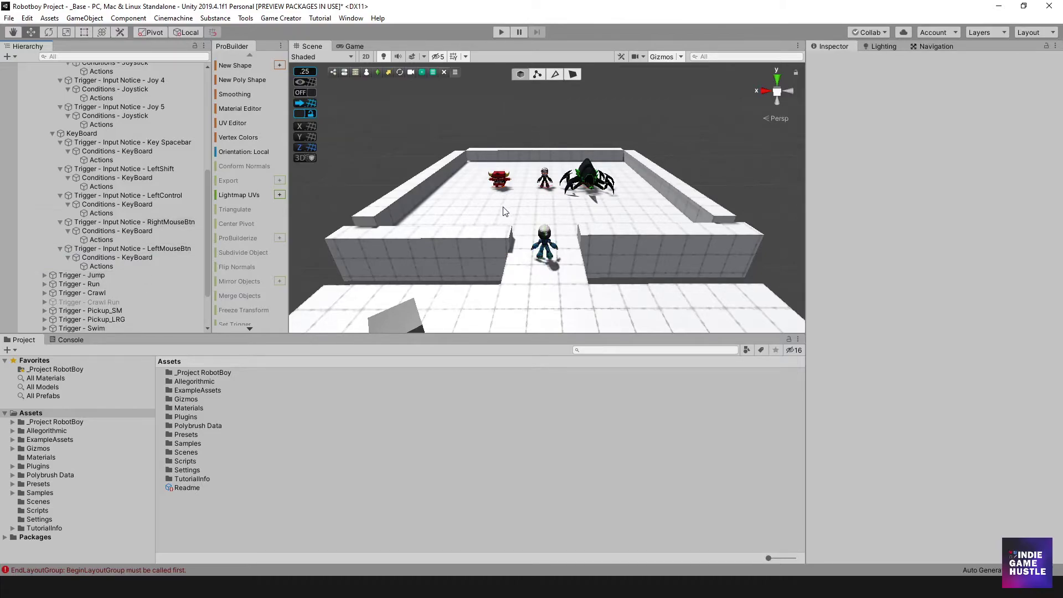
Start the game in Play mode and clear the Console's old messages
{"action": "left_click", "coordinate": [504, 34]}
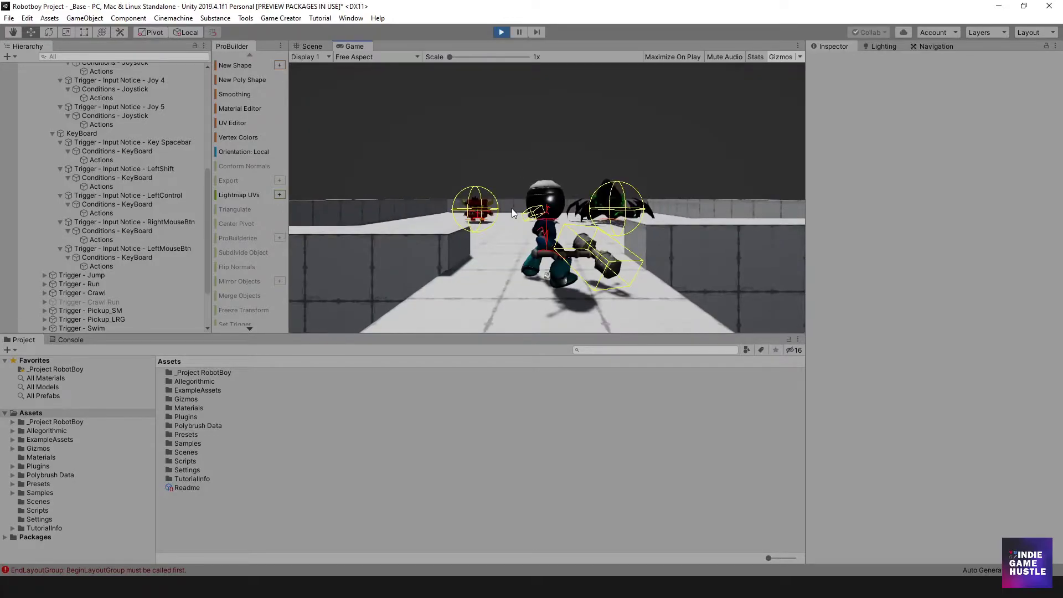
{"action": "left_click", "coordinate": [72, 339]}
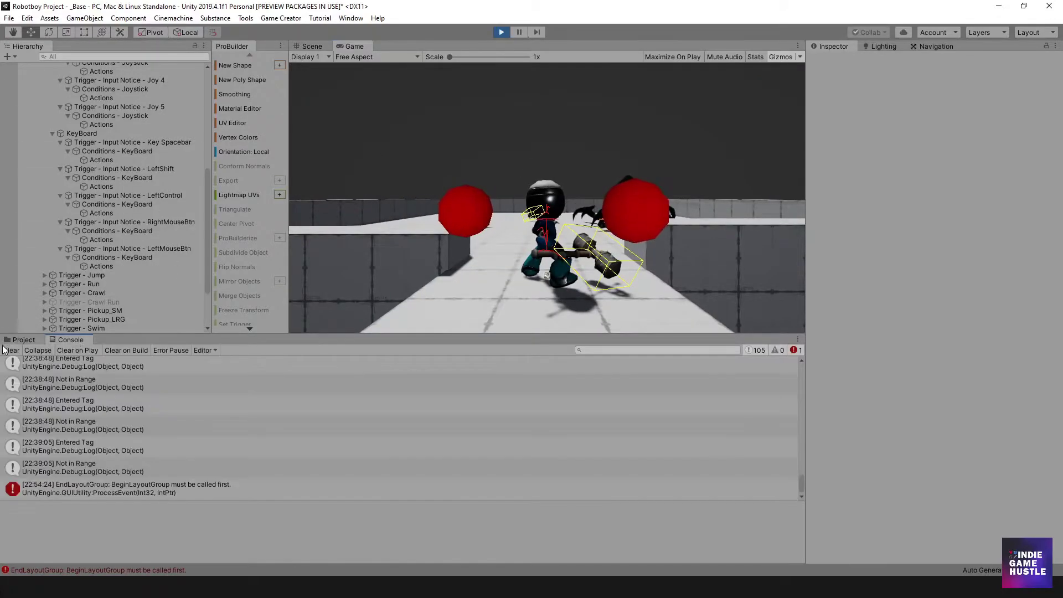
{"action": "left_click", "coordinate": [10, 350]}
{"action": "left_click", "coordinate": [23, 340]}
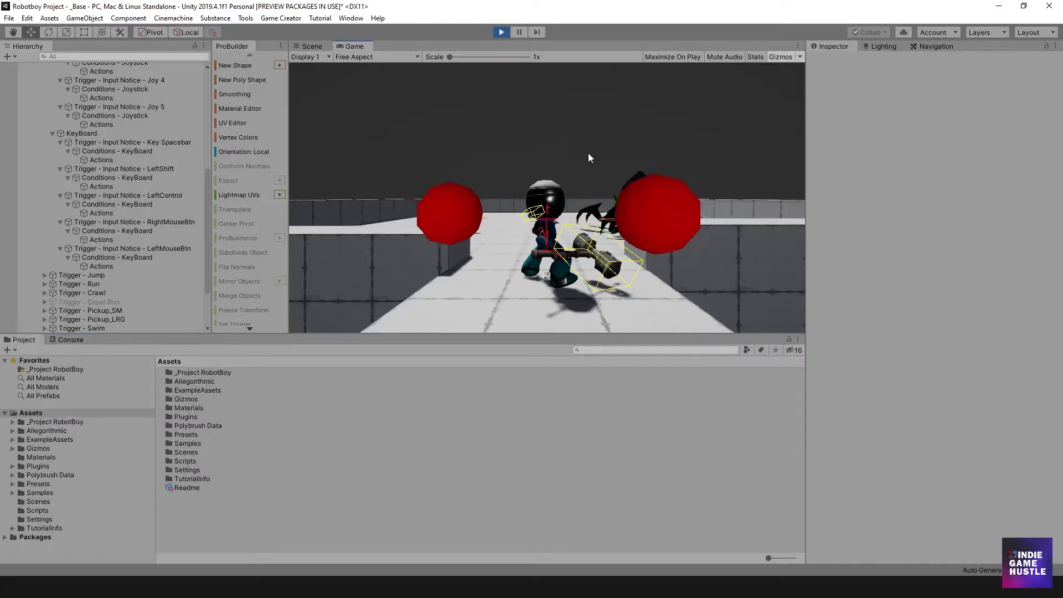
Click in the Game view to fire repeated attacks and a special attack, showing 'Keyboard Active'
{"action": "left_click", "coordinate": [585, 200]}
{"action": "left_click", "coordinate": [595, 192]}
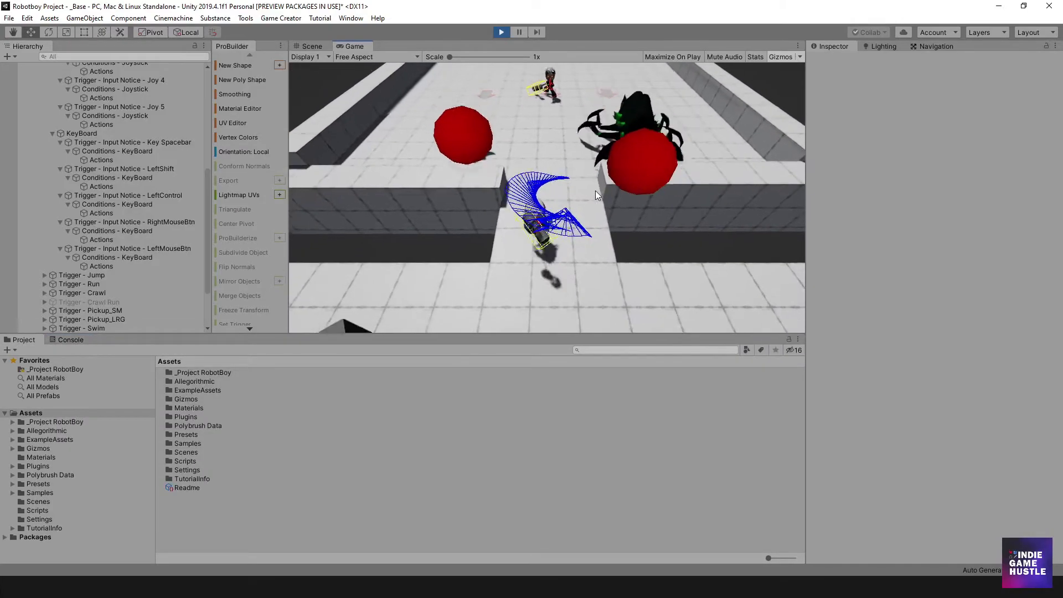
{"action": "left_click", "coordinate": [595, 190]}
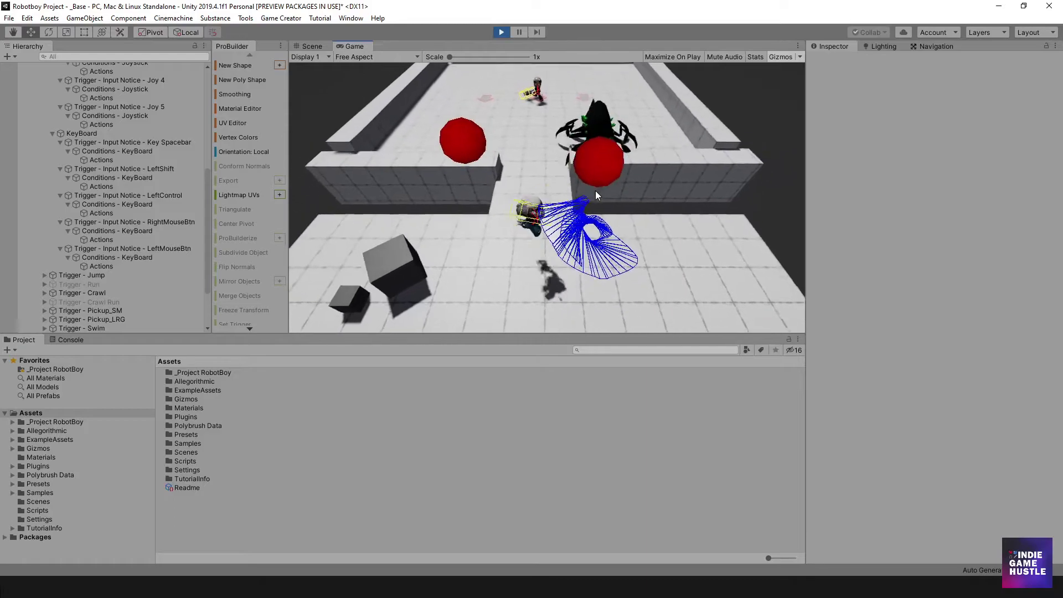
{"action": "left_click", "coordinate": [595, 190]}
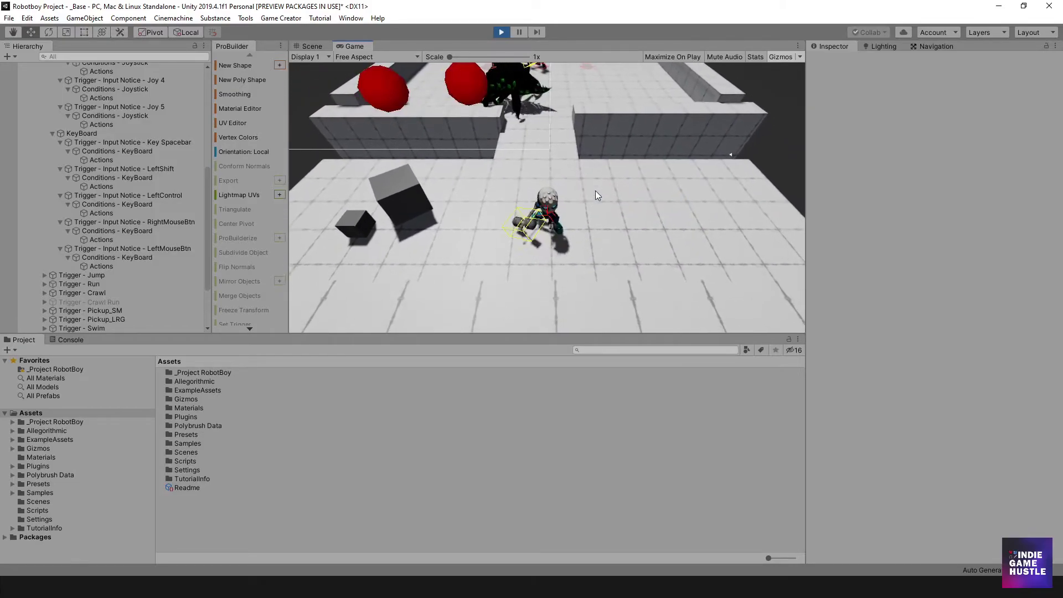
{"action": "left_click", "coordinate": [588, 155]}
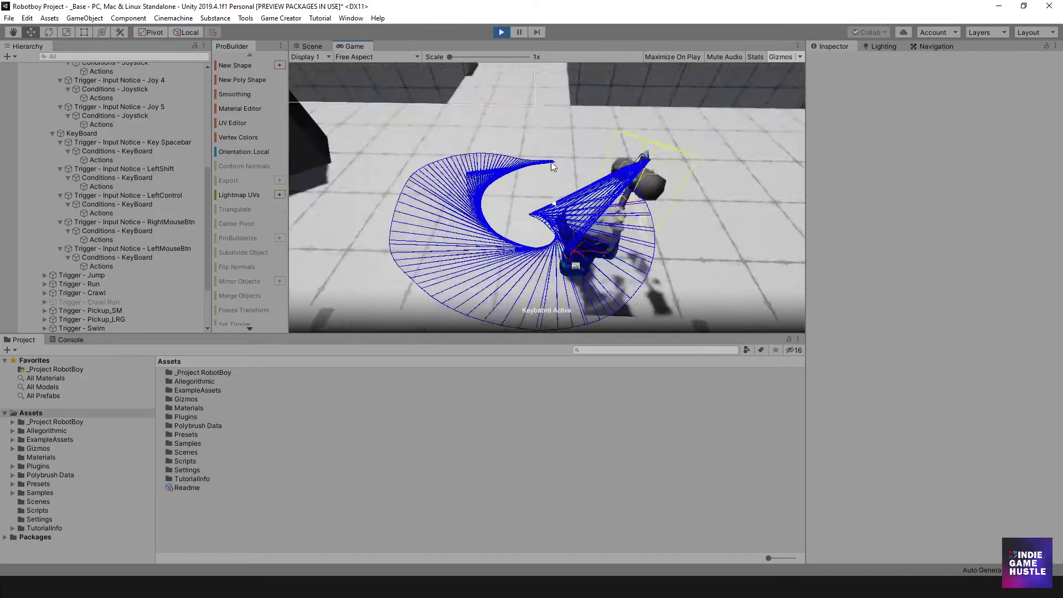